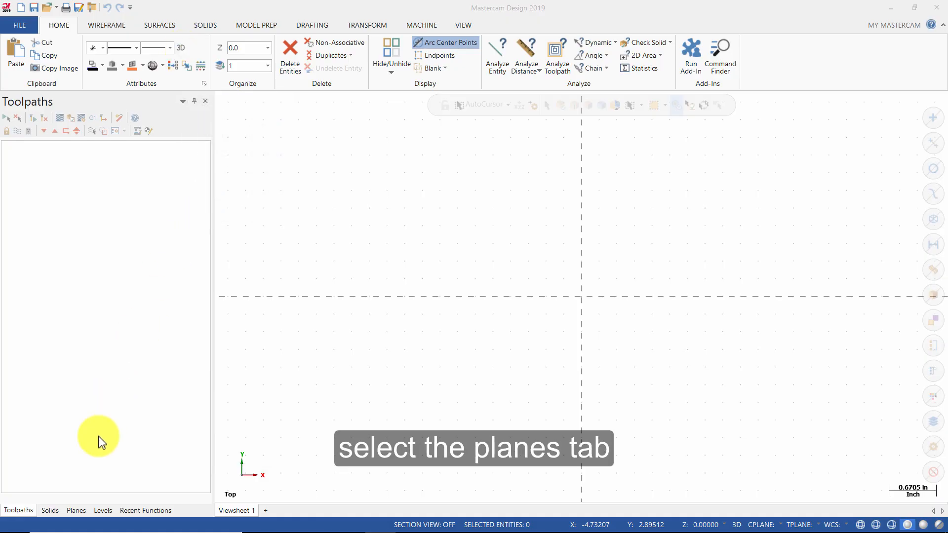
- Set the graphics view and construction plane to Front while keeping the tool plane on Top
{"action": "left_click", "coordinate": [77, 512]}
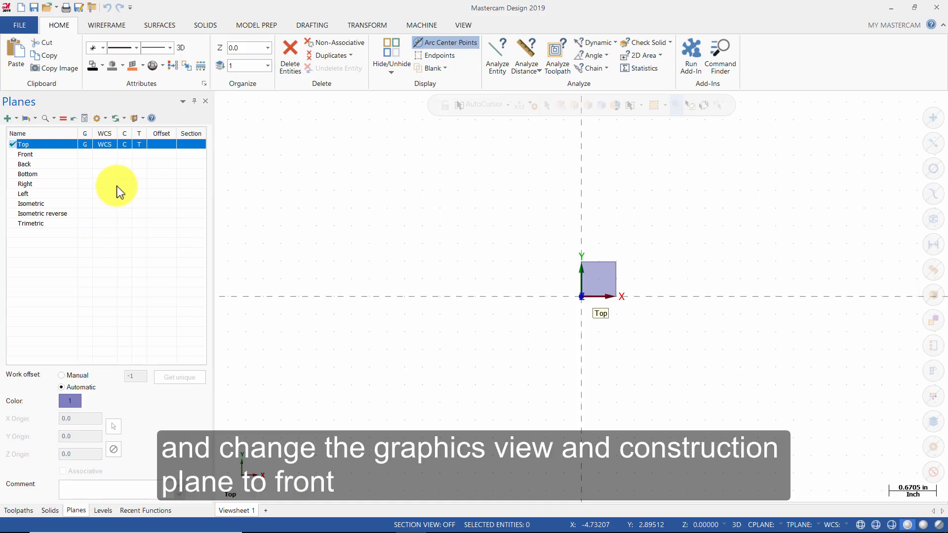
{"action": "left_click", "coordinate": [85, 154]}
{"action": "left_click", "coordinate": [124, 155]}
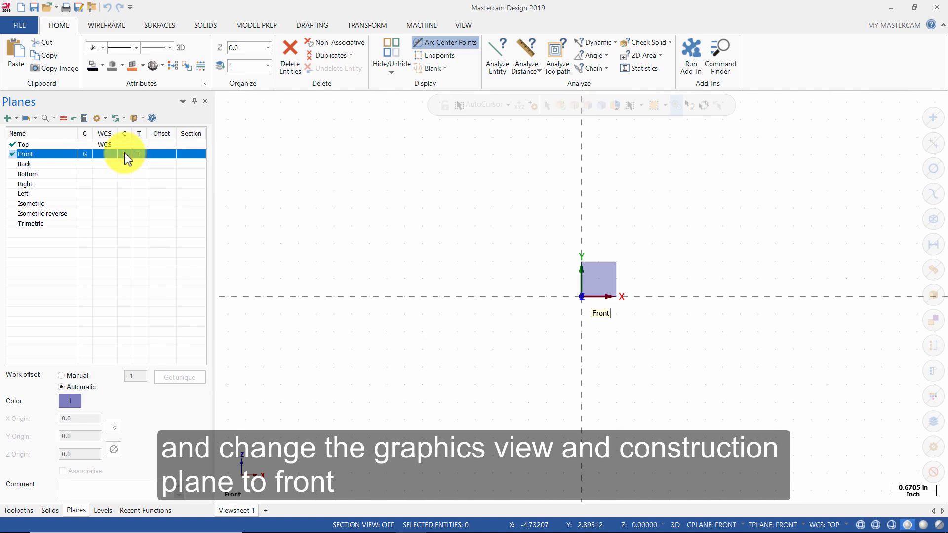
{"action": "left_click", "coordinate": [139, 145]}
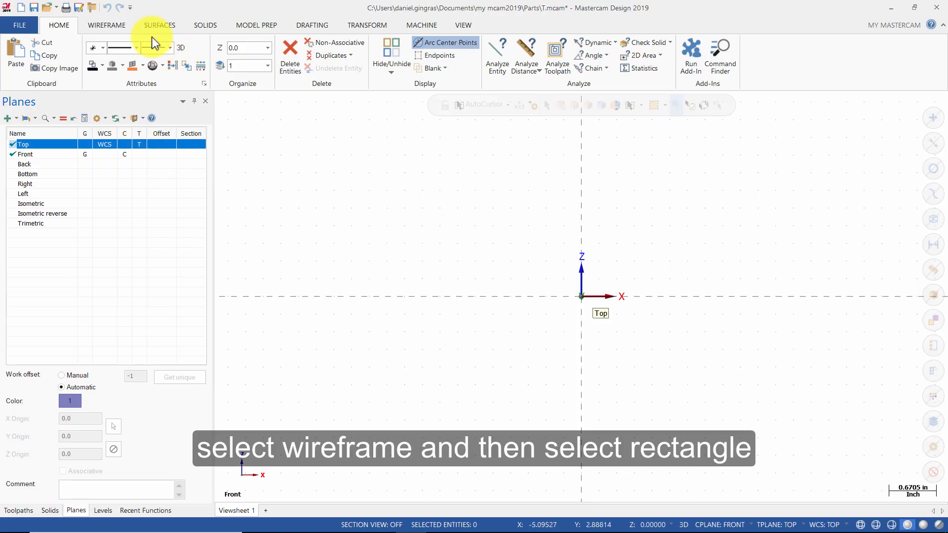
- Create a rectangle with width 2 and height -1, placing its first corner at the origin
{"action": "left_click", "coordinate": [116, 25]}
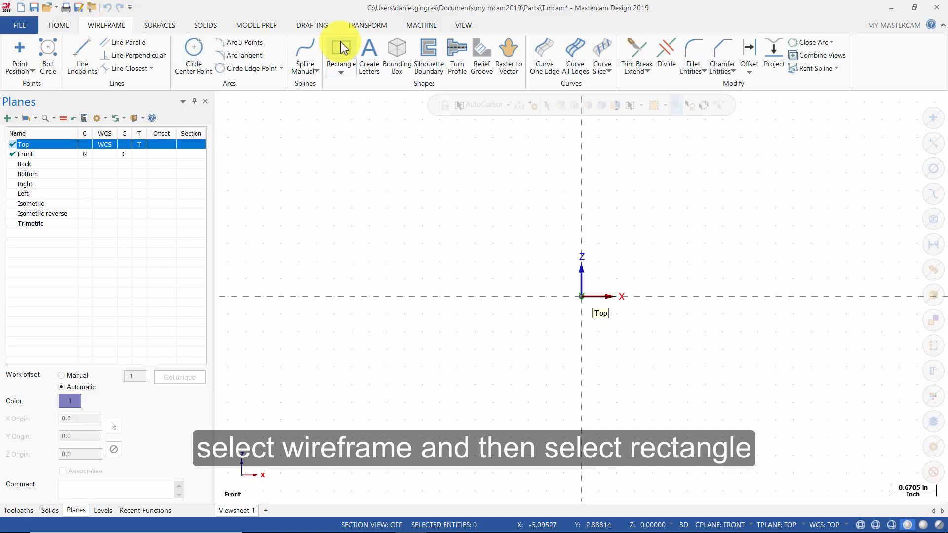
{"action": "left_click", "coordinate": [343, 49]}
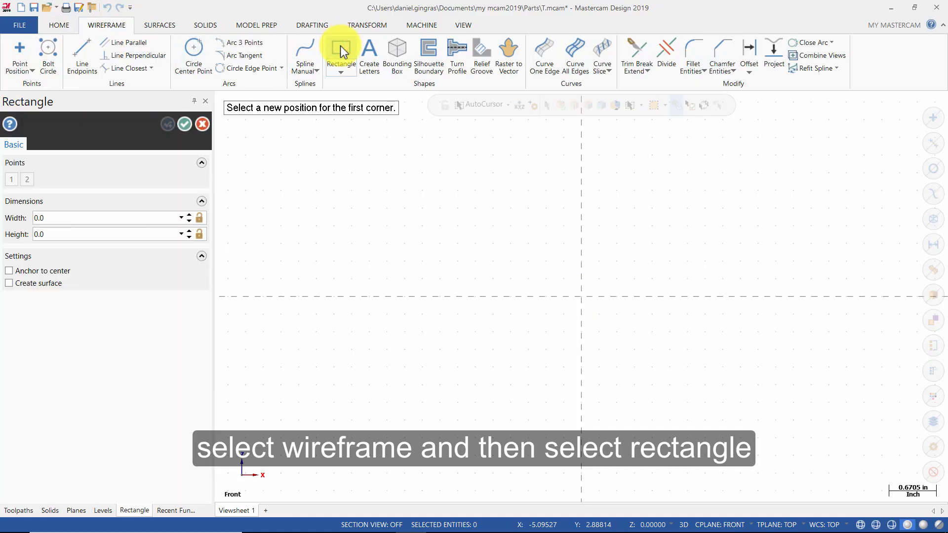
{"action": "left_click", "coordinate": [109, 219]}
{"action": "type", "text": "2"}
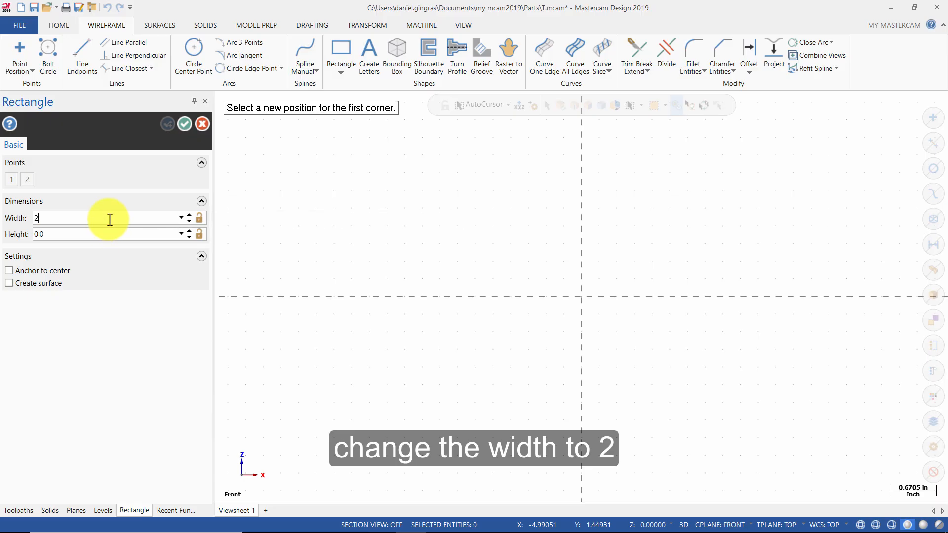
{"action": "left_click", "coordinate": [150, 233]}
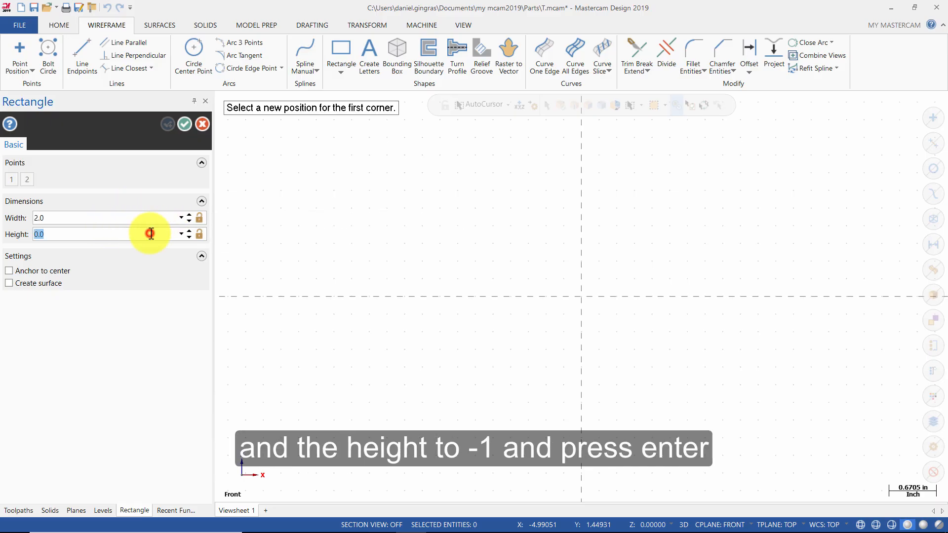
{"action": "type", "text": "-1"}
{"action": "key", "text": "Return"}
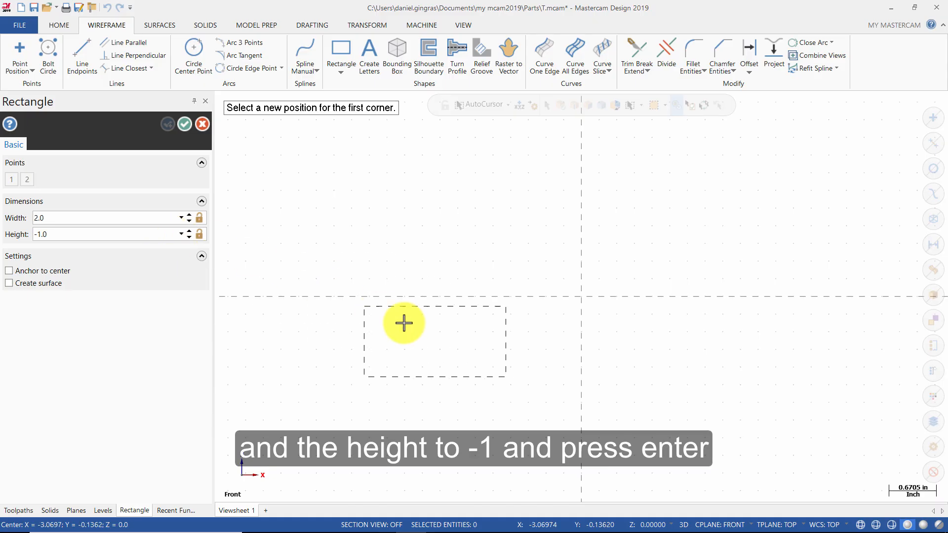
{"action": "left_click", "coordinate": [581, 297]}
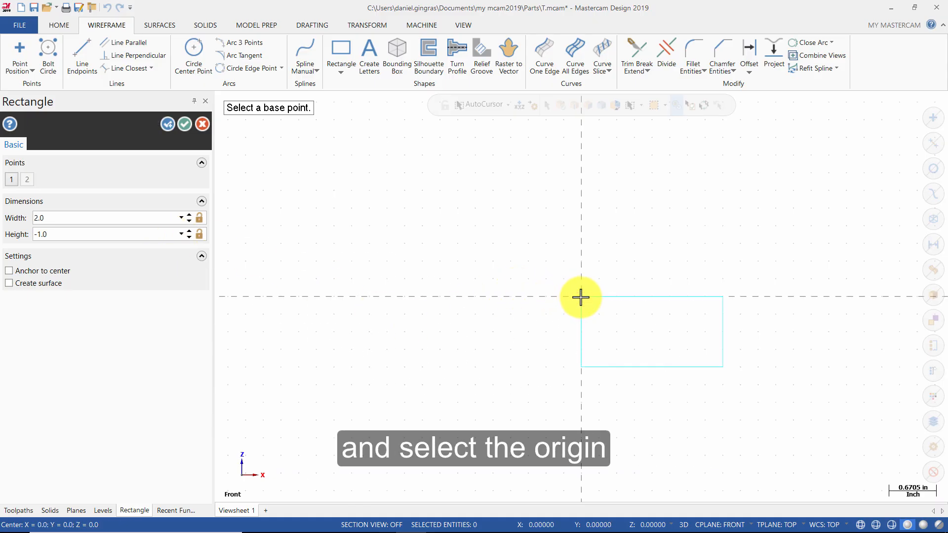
{"action": "left_click", "coordinate": [185, 125]}
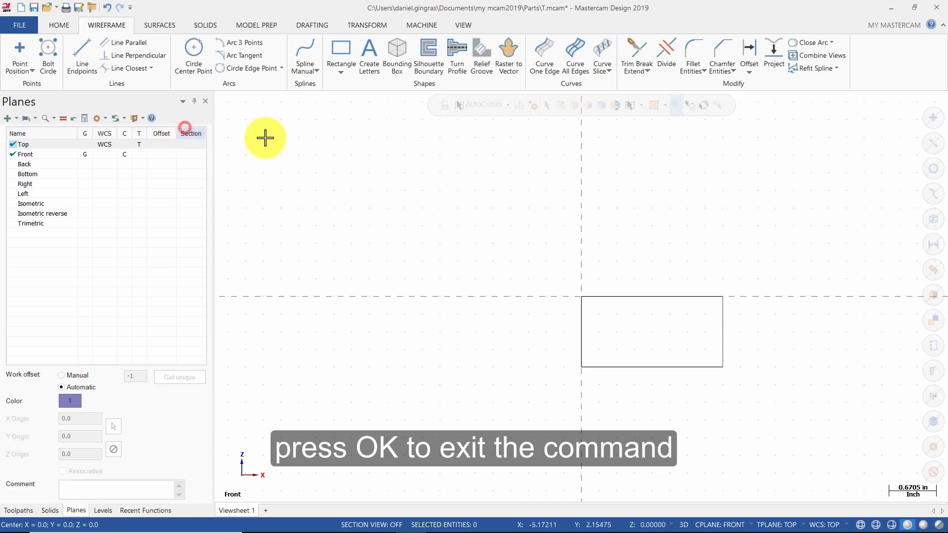
- Create a line parallel to the rectangle's bottom edge, offset 0.25 above it
{"action": "scroll", "coordinate": [346, 348], "scroll_direction": "down", "scroll_amount": 2}
{"action": "scroll", "coordinate": [647, 385], "scroll_direction": "up", "scroll_amount": 3}
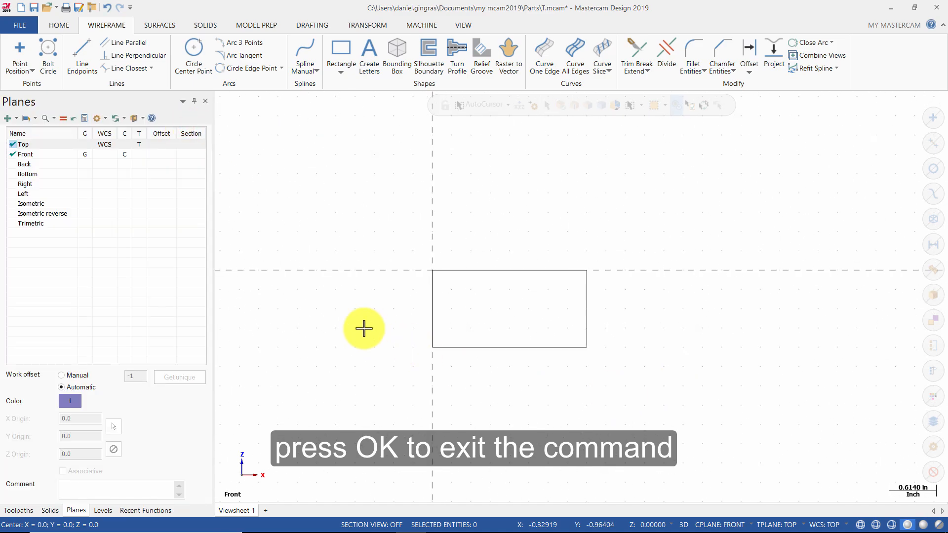
{"action": "scroll", "coordinate": [364, 329], "scroll_direction": "up", "scroll_amount": 1}
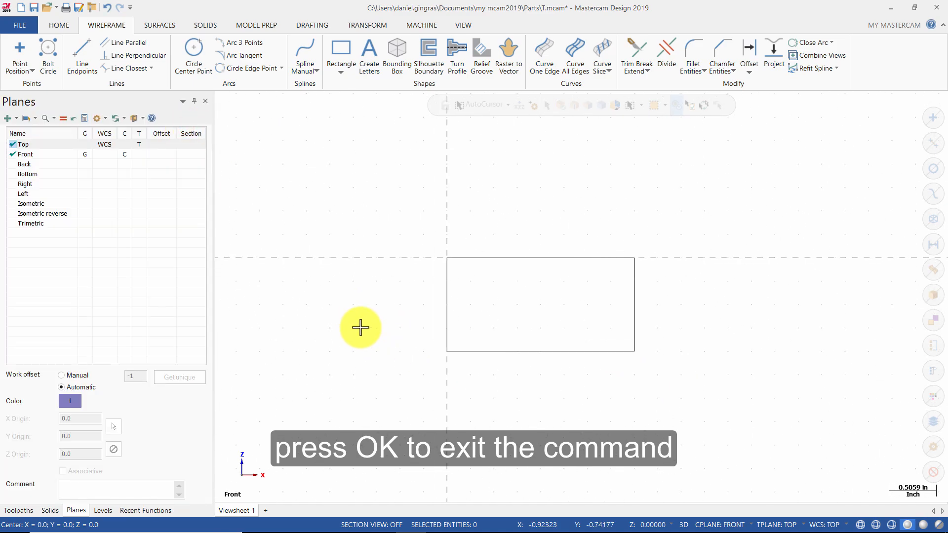
{"action": "left_click", "coordinate": [134, 45]}
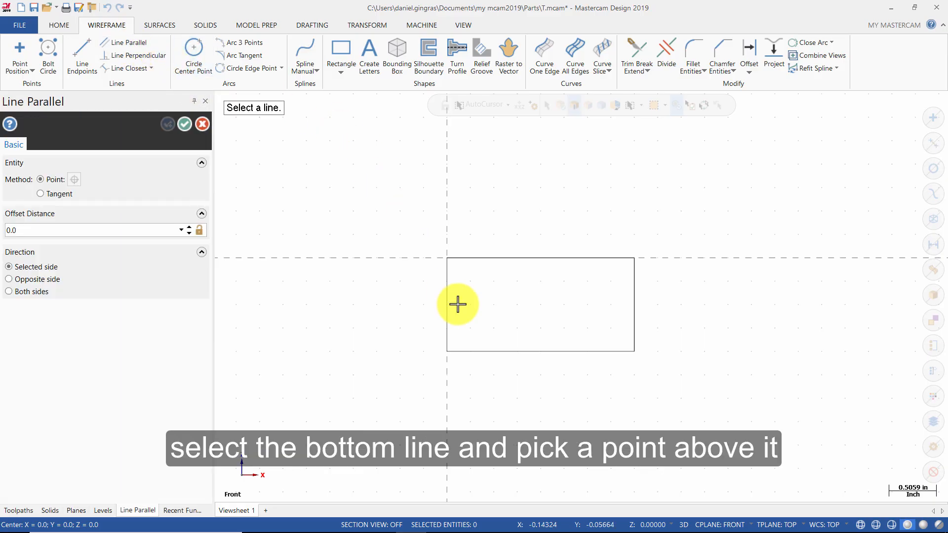
{"action": "left_click", "coordinate": [506, 352]}
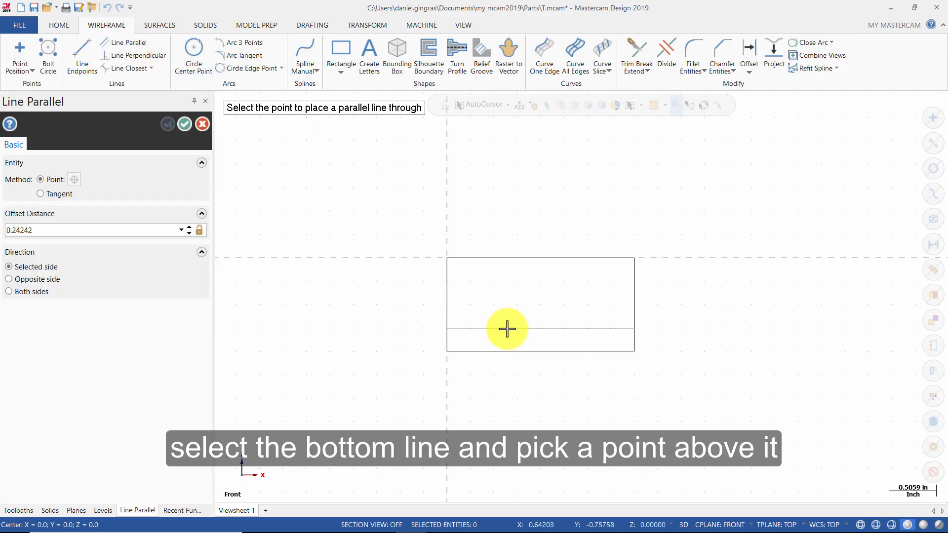
{"action": "left_click", "coordinate": [507, 328]}
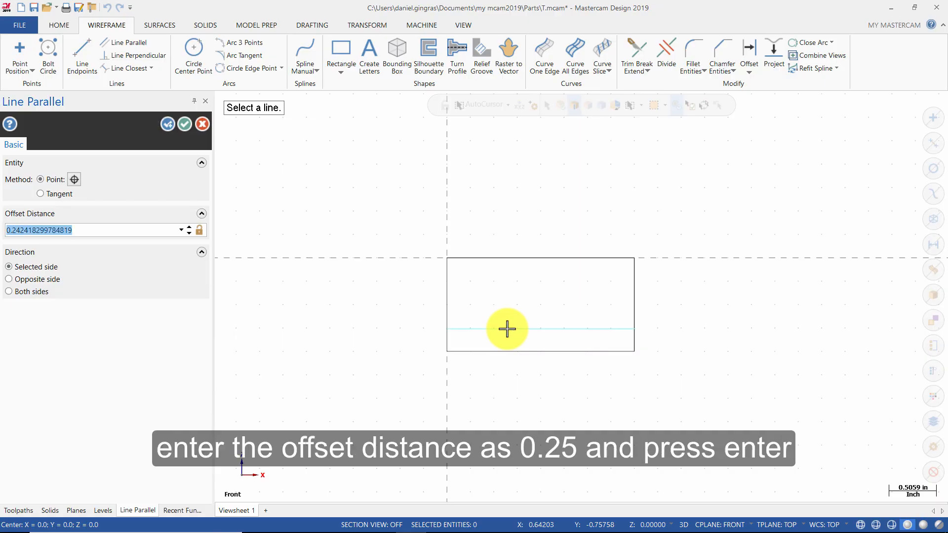
{"action": "type", "text": ".25"}
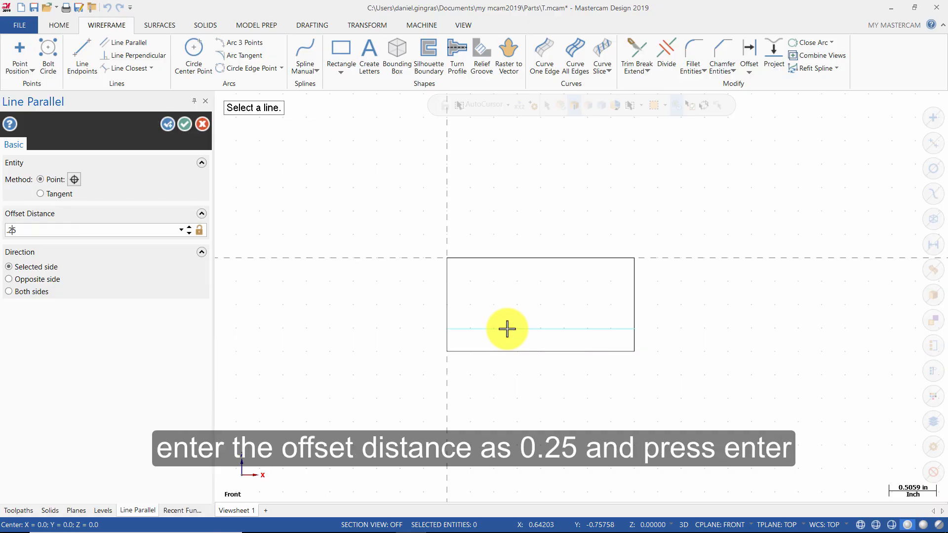
{"action": "key", "text": "Return"}
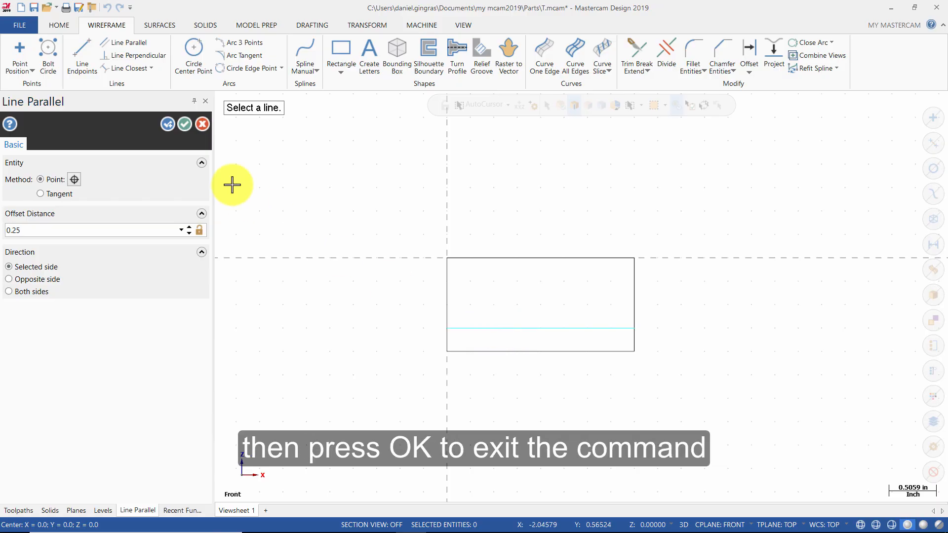
{"action": "left_click", "coordinate": [186, 123]}
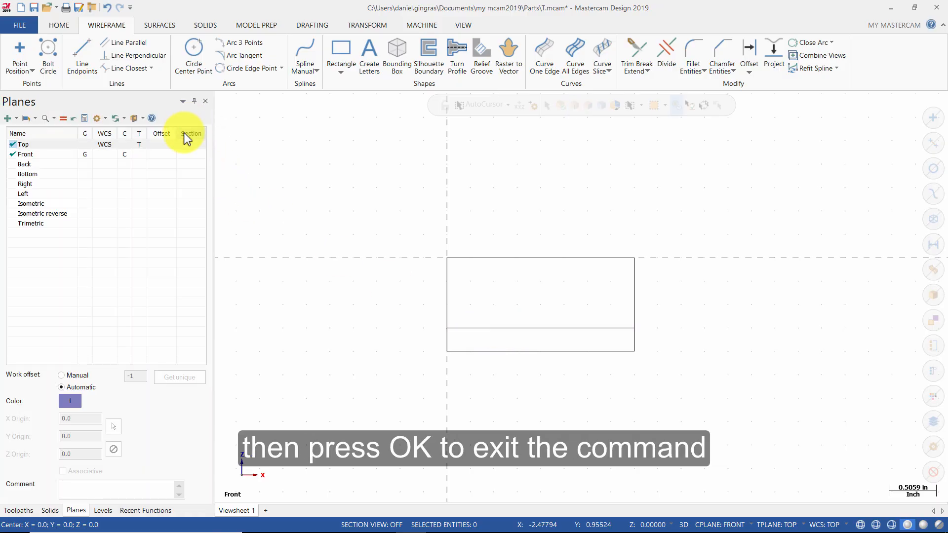
- Draw a two-endpoint line from the origin with a length of 0.25 and an angle of 350 degrees
{"action": "left_click", "coordinate": [82, 58]}
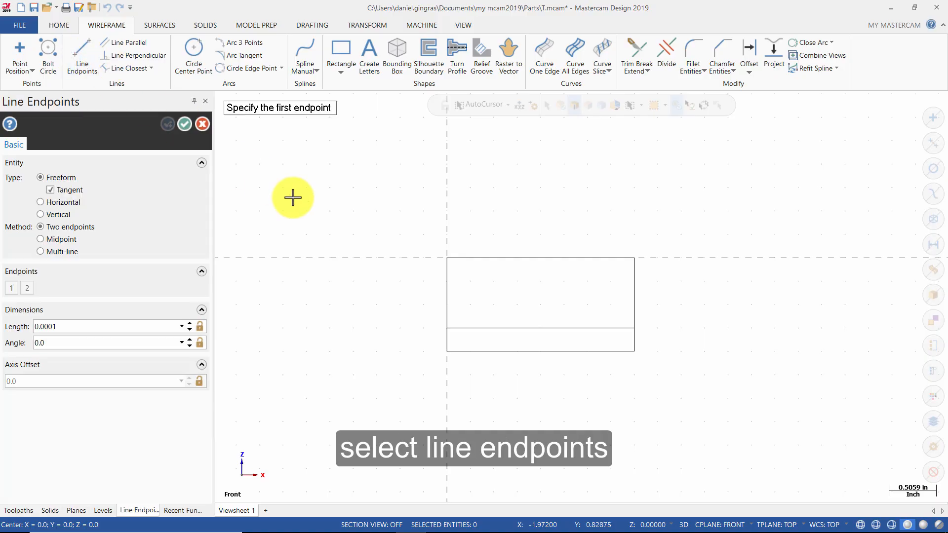
{"action": "left_click", "coordinate": [446, 259]}
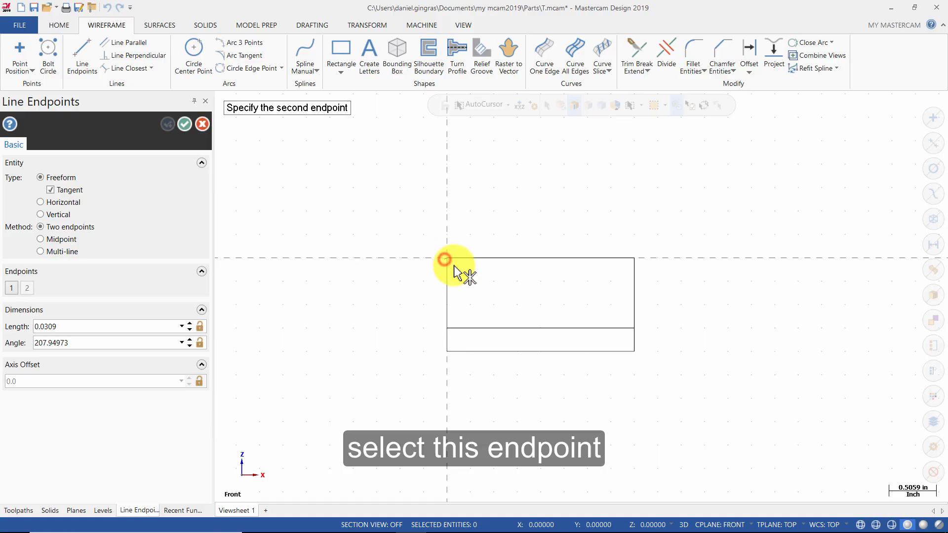
{"action": "left_click", "coordinate": [484, 277]}
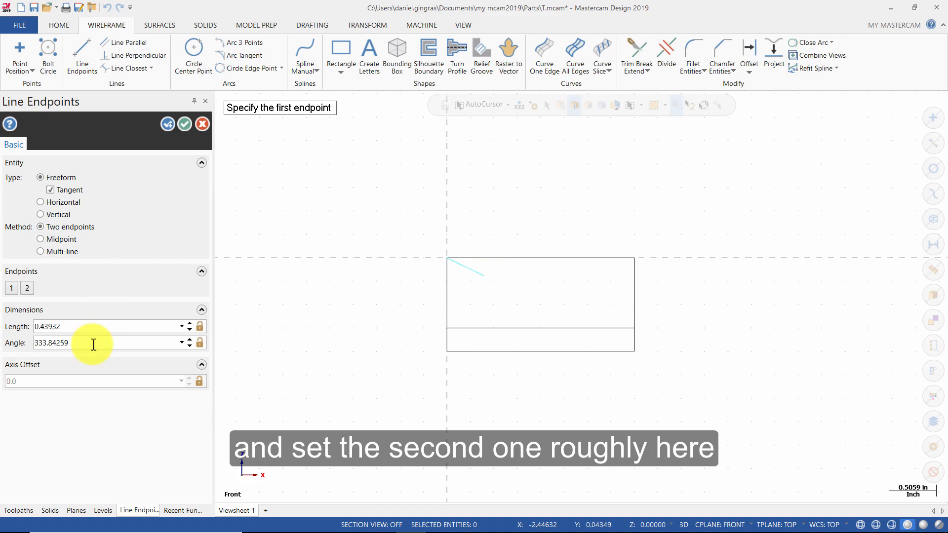
{"action": "left_click_drag", "start_coordinate": [94, 344], "coordinate": [46, 347]}
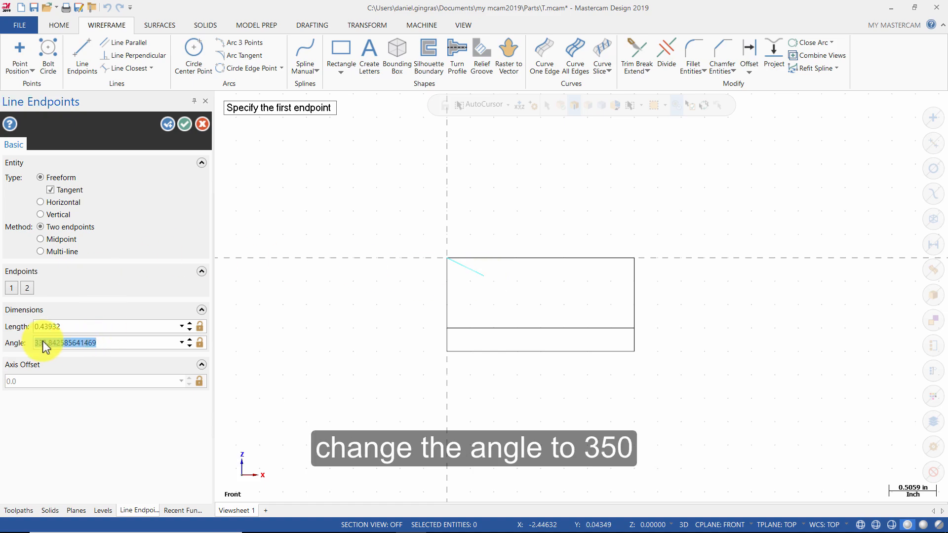
{"action": "type", "text": "35"}
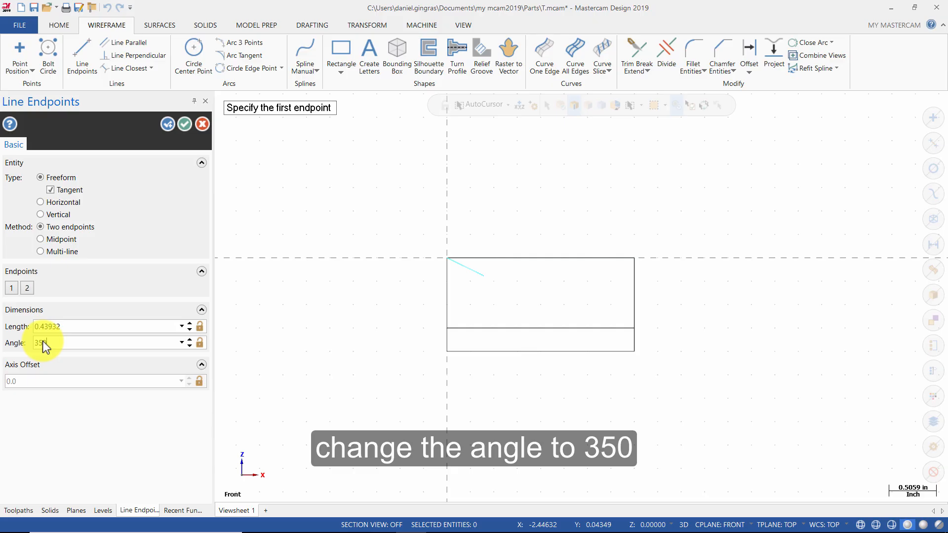
{"action": "type", "text": "0"}
{"action": "double_click", "coordinate": [93, 327]}
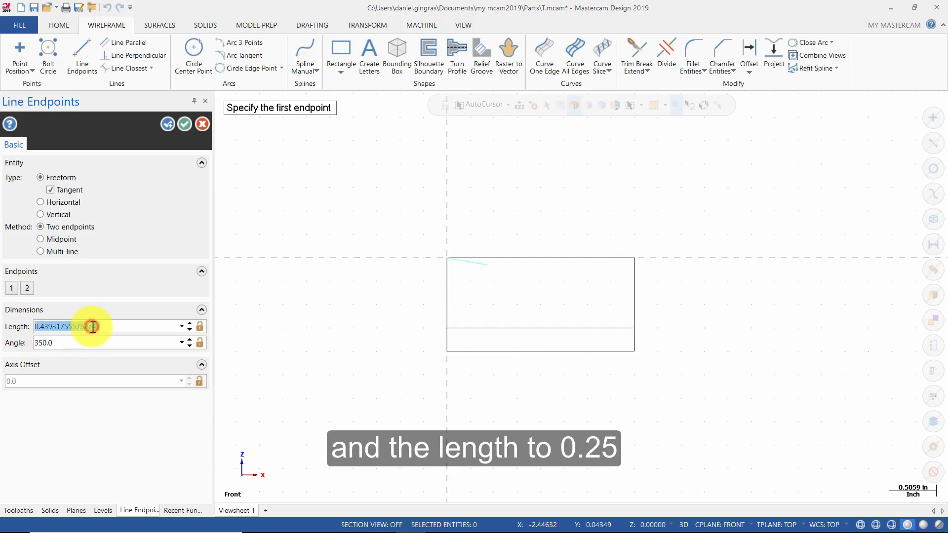
{"action": "type", "text": ".25"}
{"action": "key", "text": "Return"}
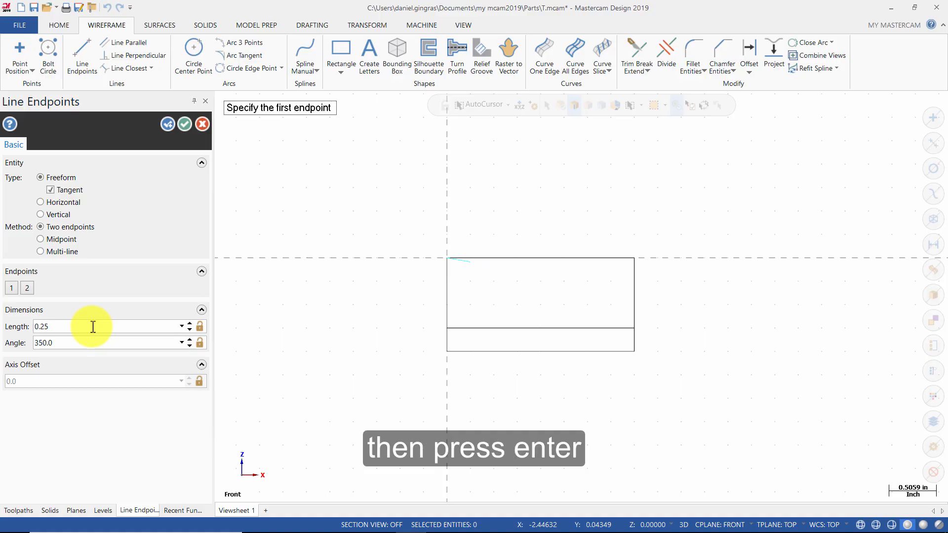
{"action": "scroll", "coordinate": [475, 247], "scroll_direction": "up", "scroll_amount": 4}
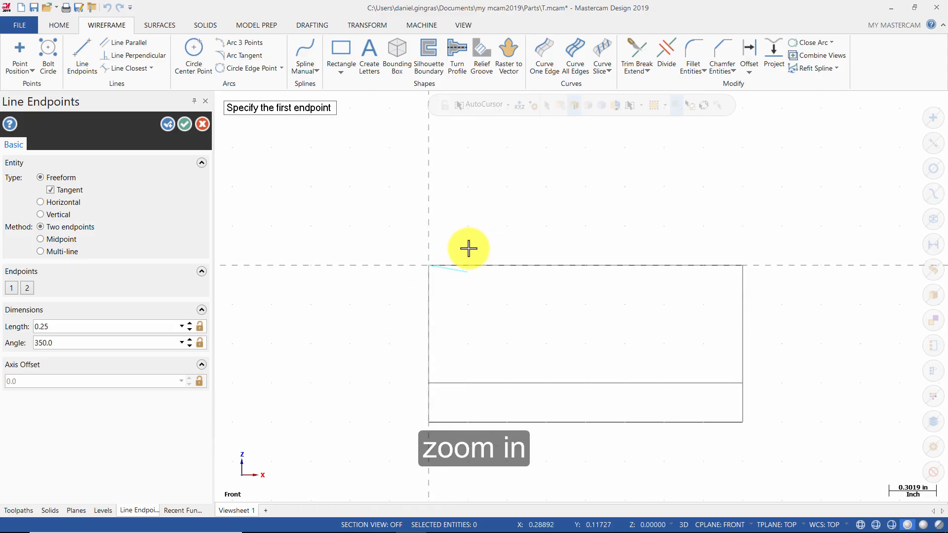
{"action": "left_click", "coordinate": [168, 125]}
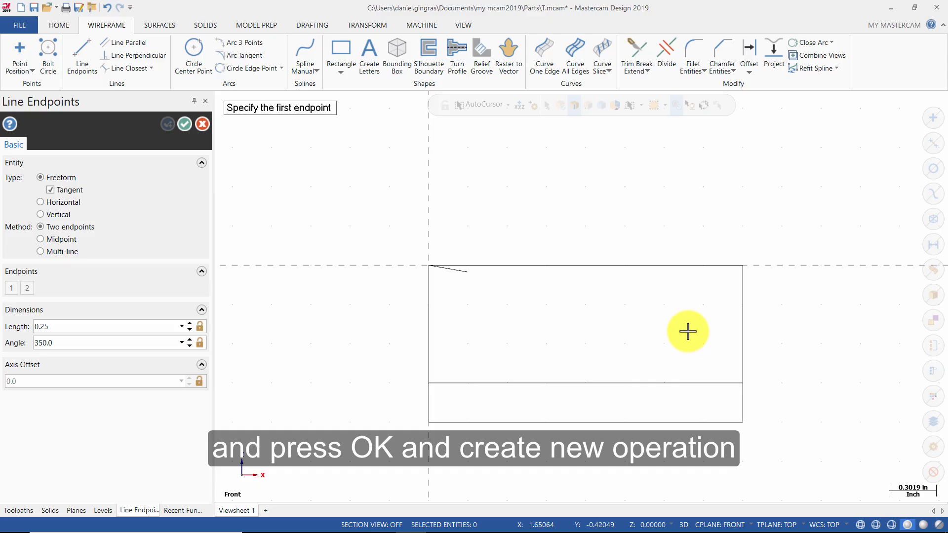
- Draw a line from the right end of the parallel line with length 1 and an angle of 150 degrees
{"action": "left_click", "coordinate": [744, 382]}
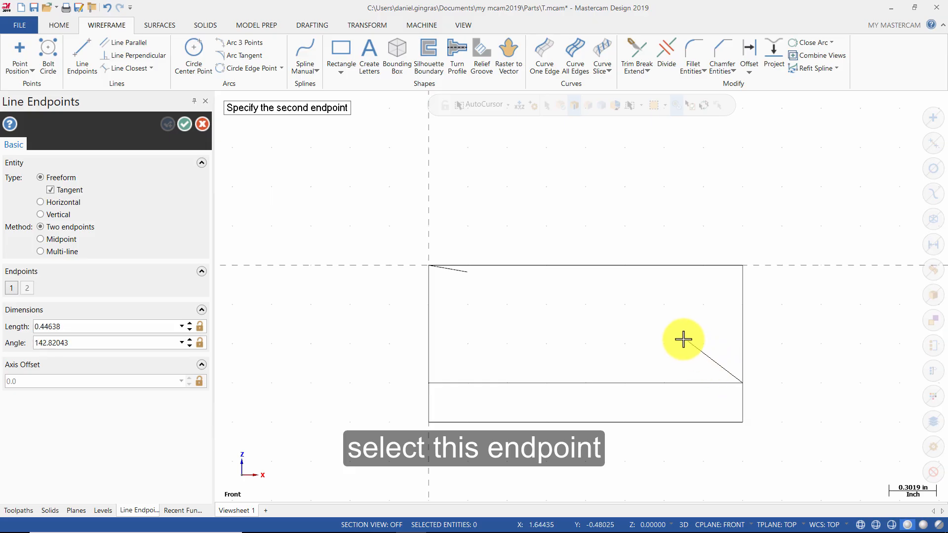
{"action": "left_click", "coordinate": [662, 328]}
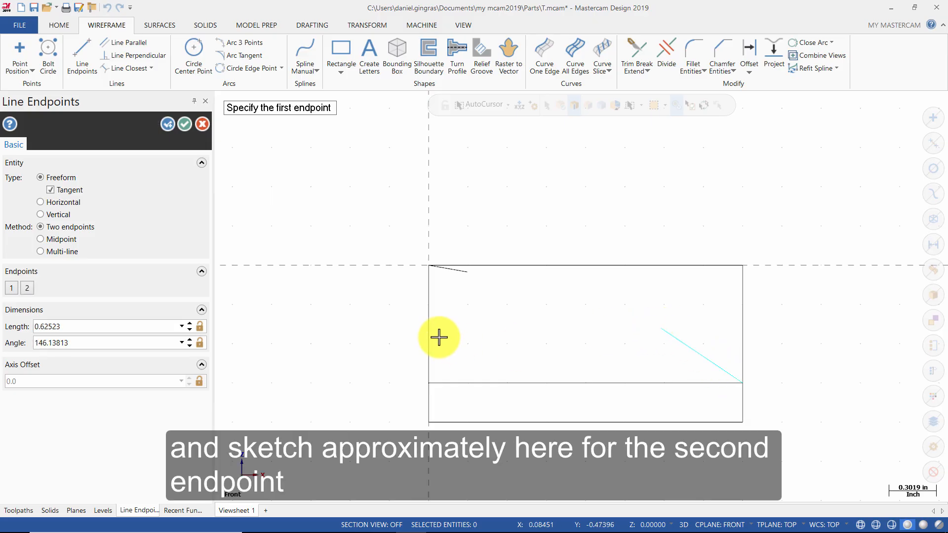
{"action": "left_click", "coordinate": [125, 325]}
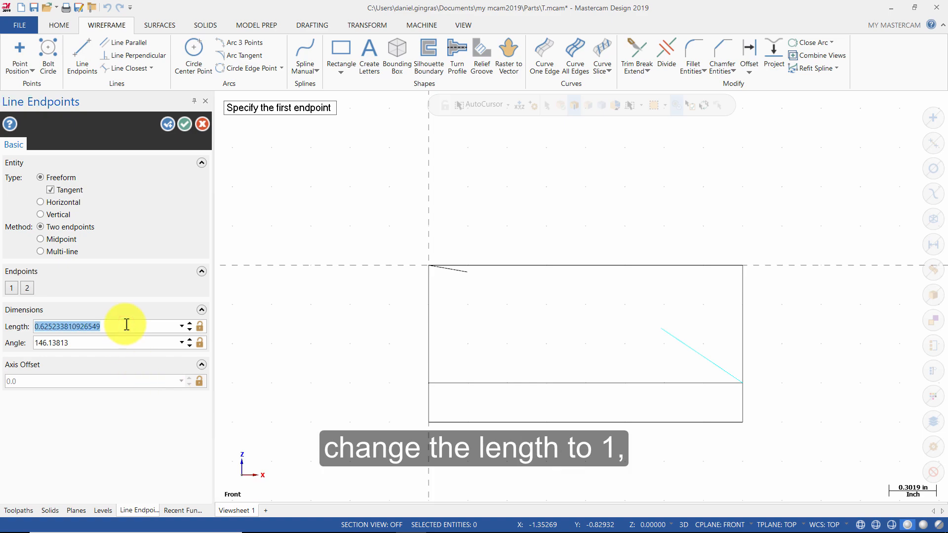
{"action": "type", "text": "1"}
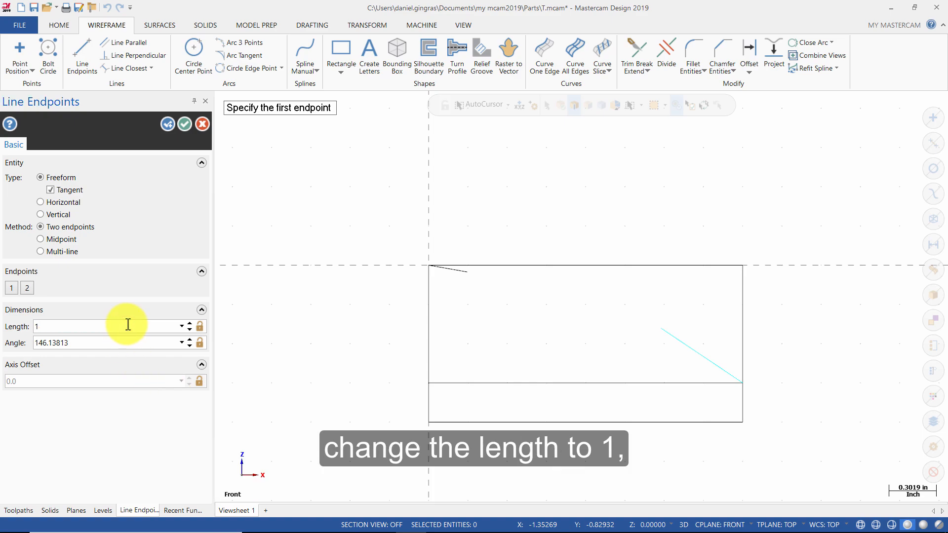
{"action": "left_click", "coordinate": [163, 342]}
{"action": "type", "text": "150"}
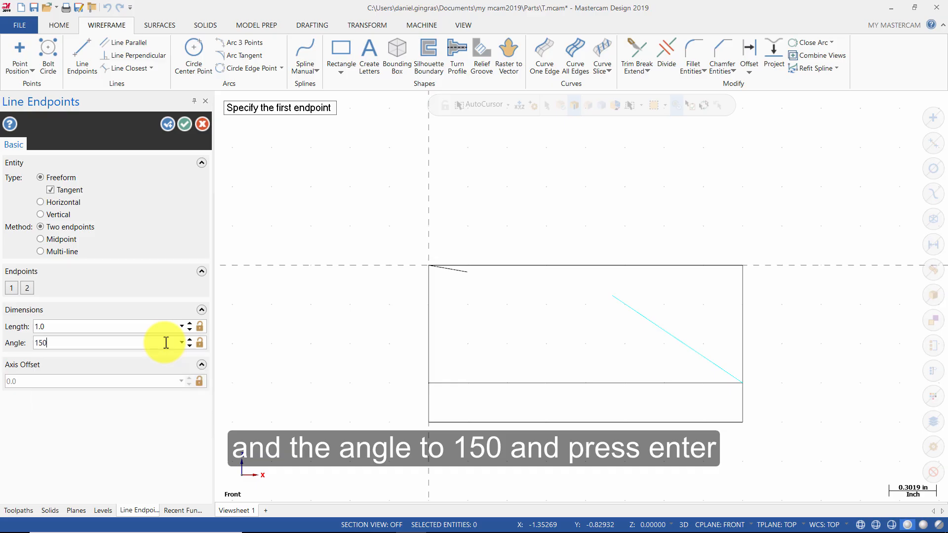
{"action": "key", "text": "Return"}
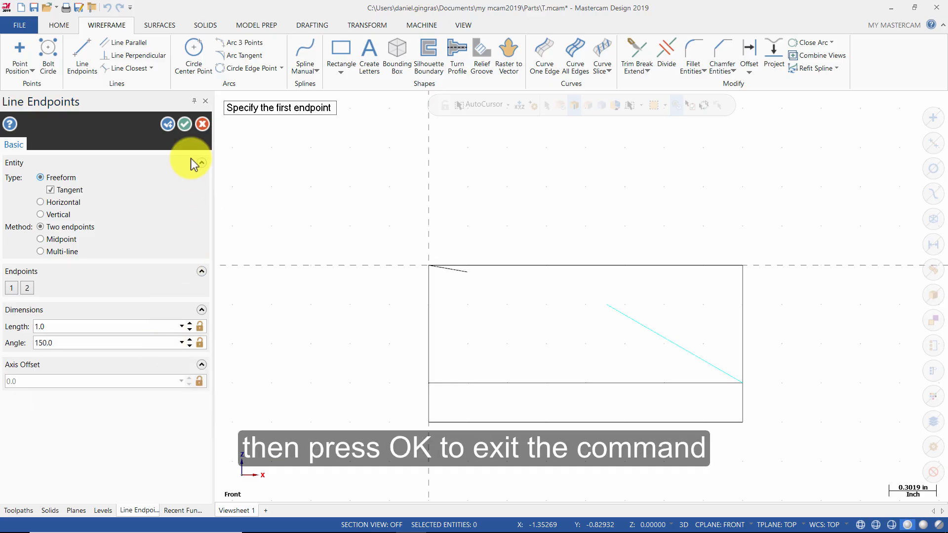
{"action": "left_click", "coordinate": [186, 124]}
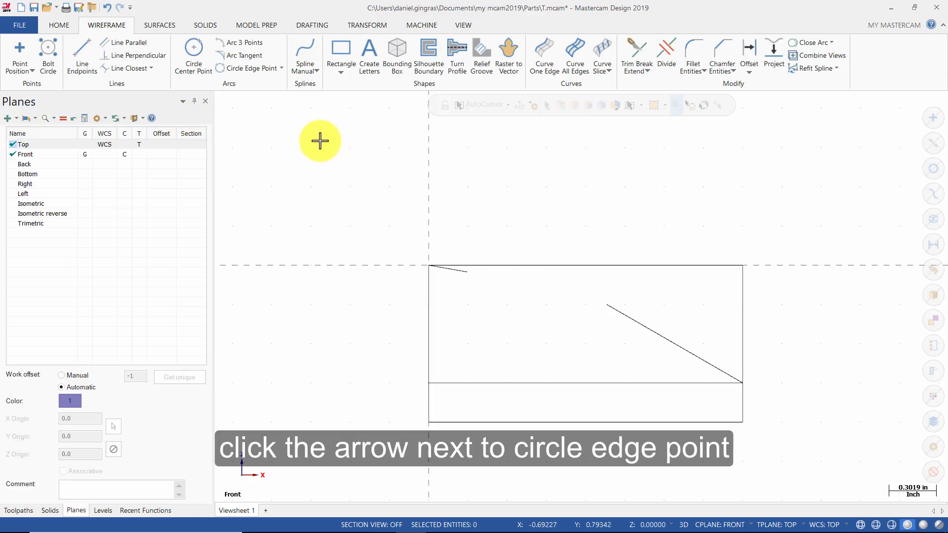
- Create a radius 5 endpoint arc from the short line's free end to the angled line's upper end, keeping the lower short arc
{"action": "left_click", "coordinate": [282, 69]}
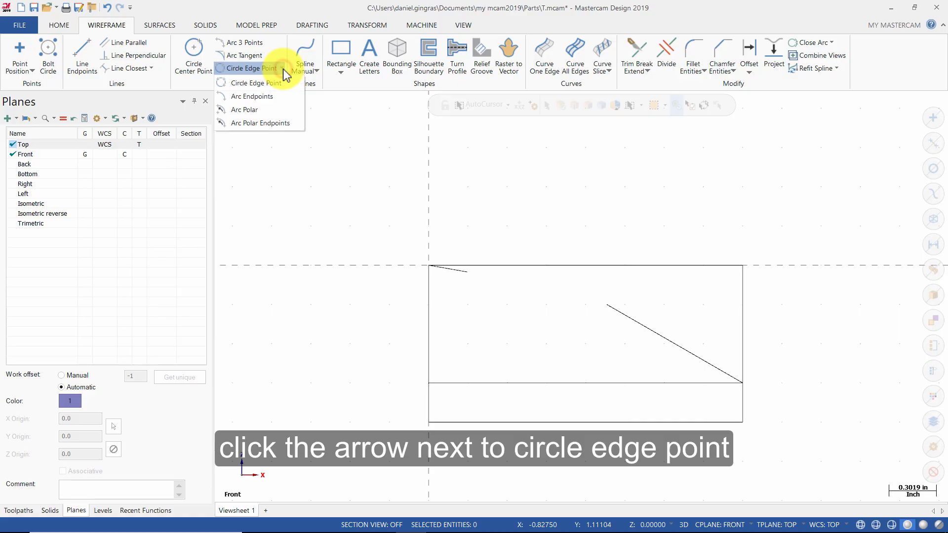
{"action": "left_click", "coordinate": [277, 95]}
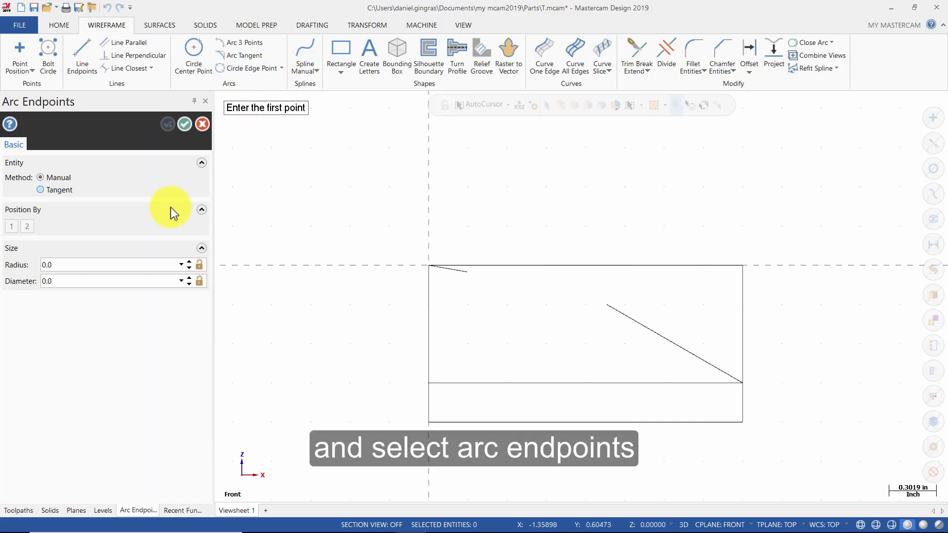
{"action": "left_click", "coordinate": [109, 264]}
{"action": "type", "text": "5"}
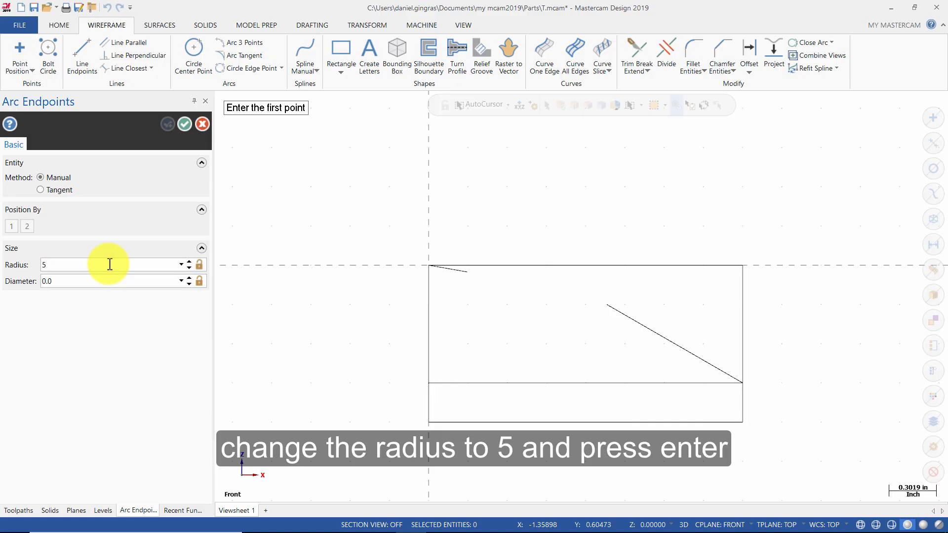
{"action": "key", "text": "Return"}
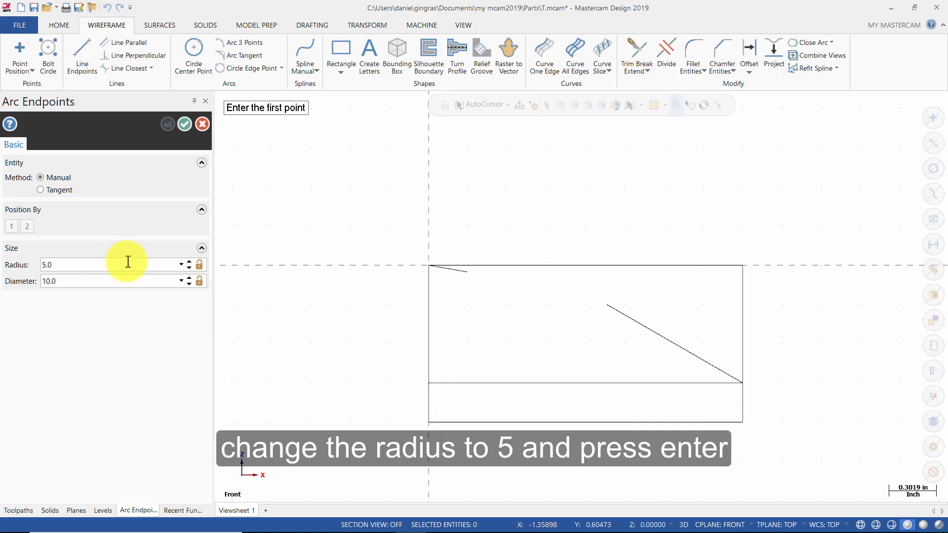
{"action": "left_click", "coordinate": [467, 271]}
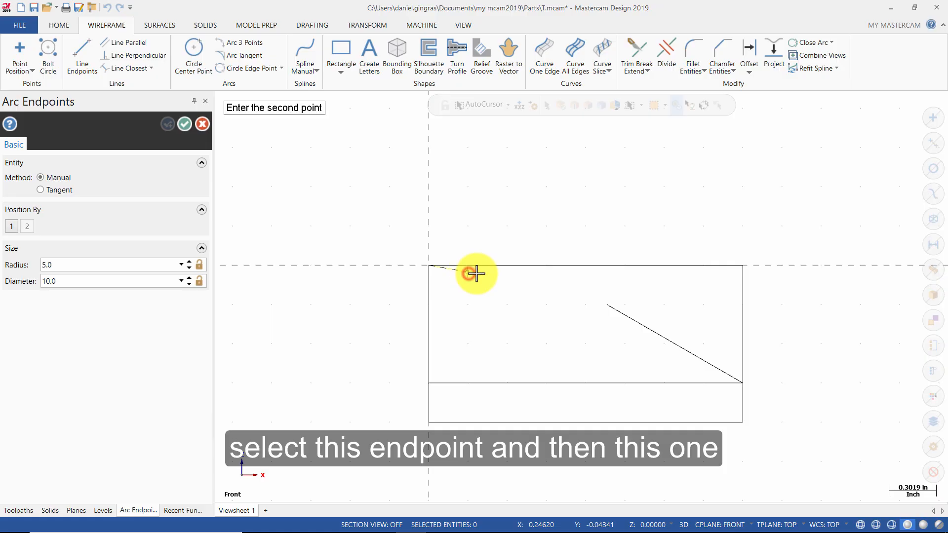
{"action": "left_click", "coordinate": [607, 306]}
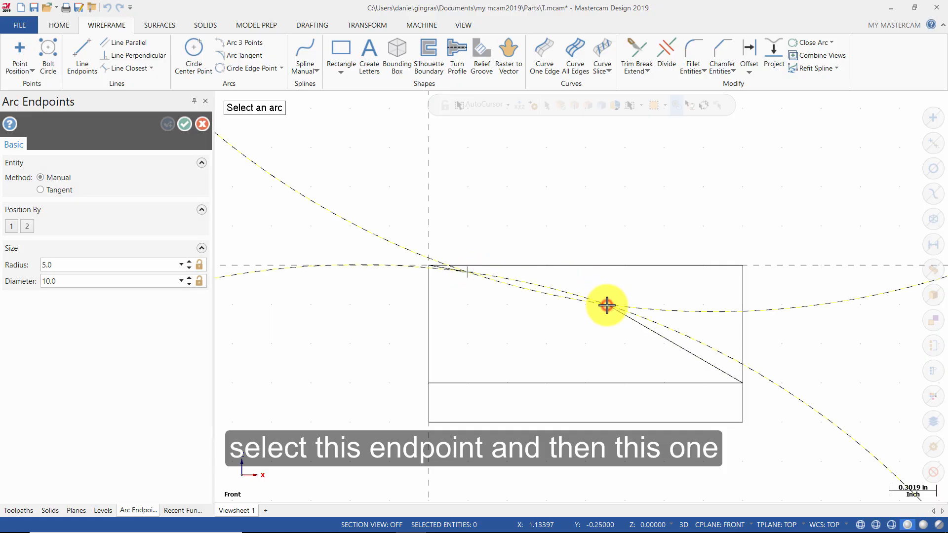
{"action": "scroll", "coordinate": [541, 311], "scroll_direction": "up", "scroll_amount": 3}
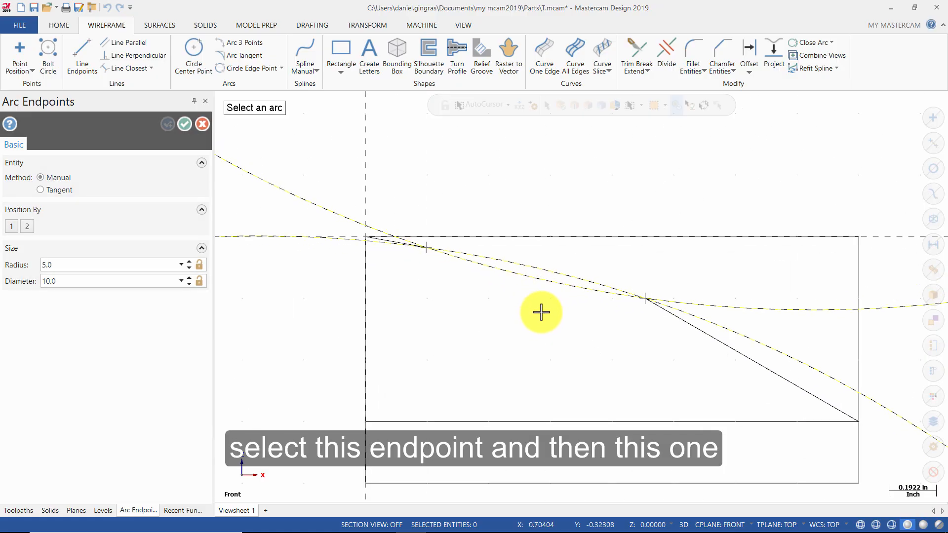
{"action": "left_click", "coordinate": [533, 280]}
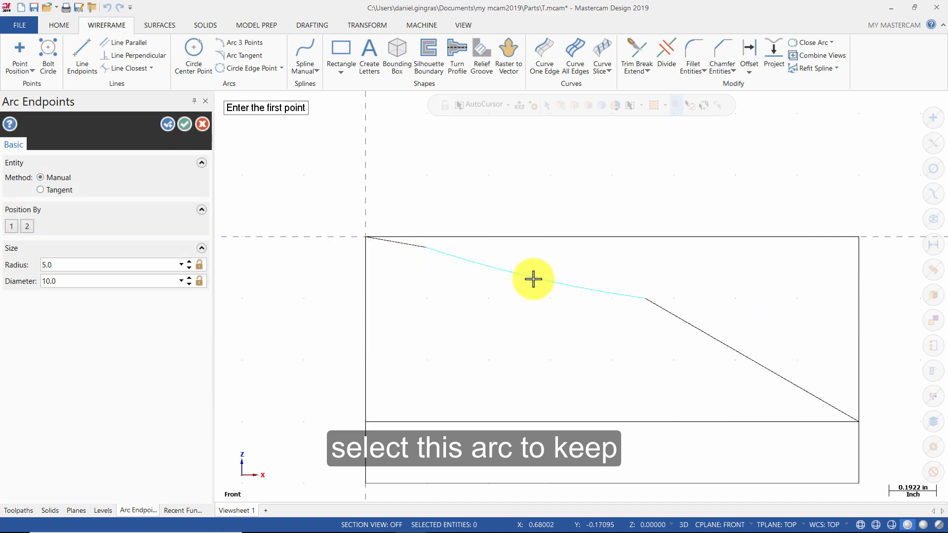
{"action": "left_click", "coordinate": [168, 126]}
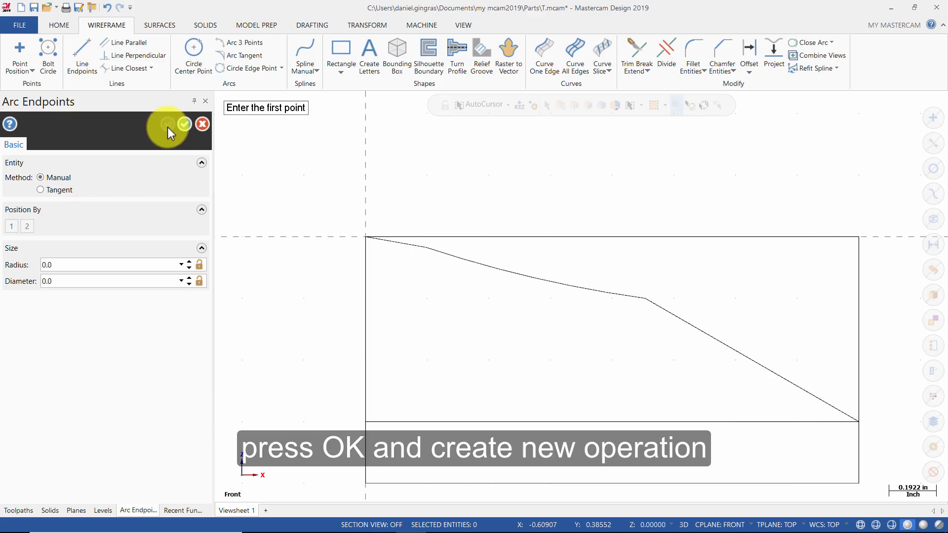
- Create a radius 1.5 endpoint arc between the two ends of the angled line, keeping the short arc bulging above it
{"action": "left_click", "coordinate": [85, 266]}
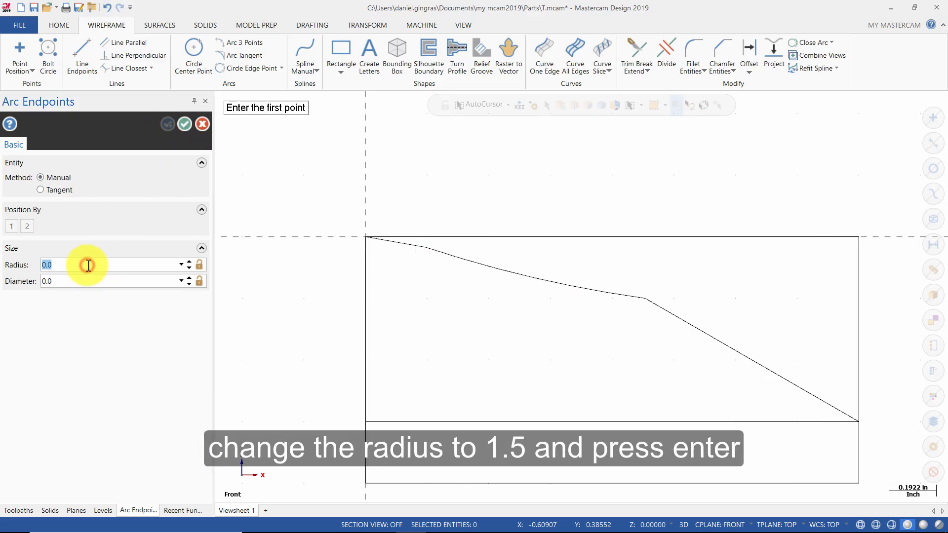
{"action": "type", "text": "1.5"}
{"action": "key", "text": "Return"}
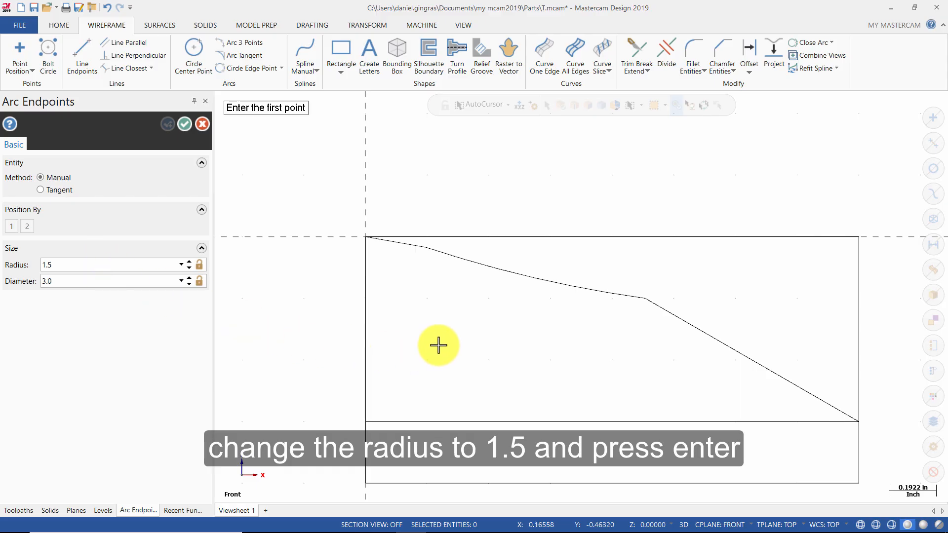
{"action": "left_click", "coordinate": [645, 298]}
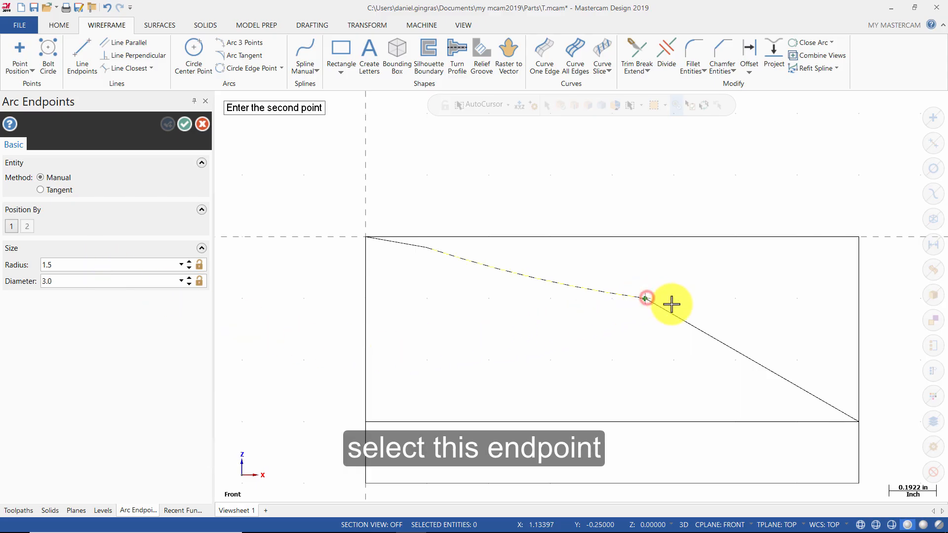
{"action": "left_click", "coordinate": [859, 423]}
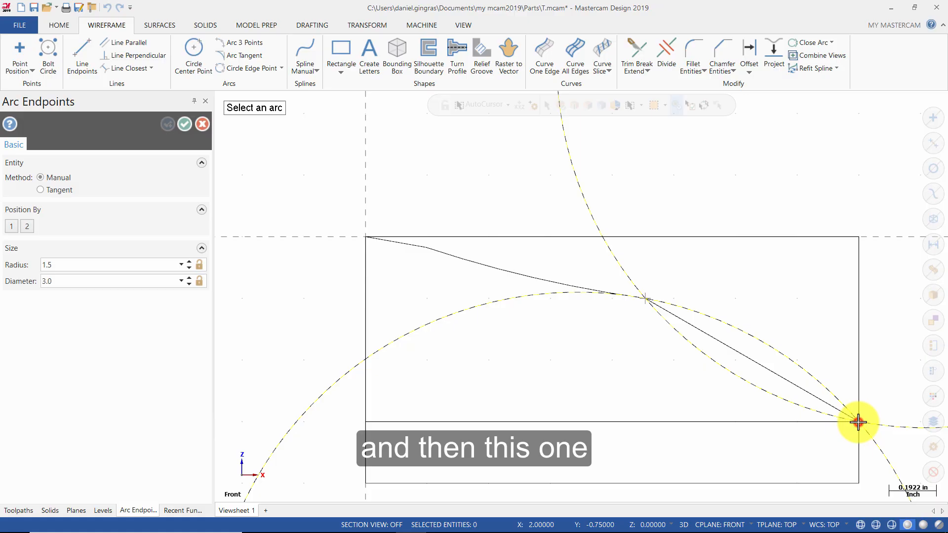
{"action": "left_click", "coordinate": [771, 342]}
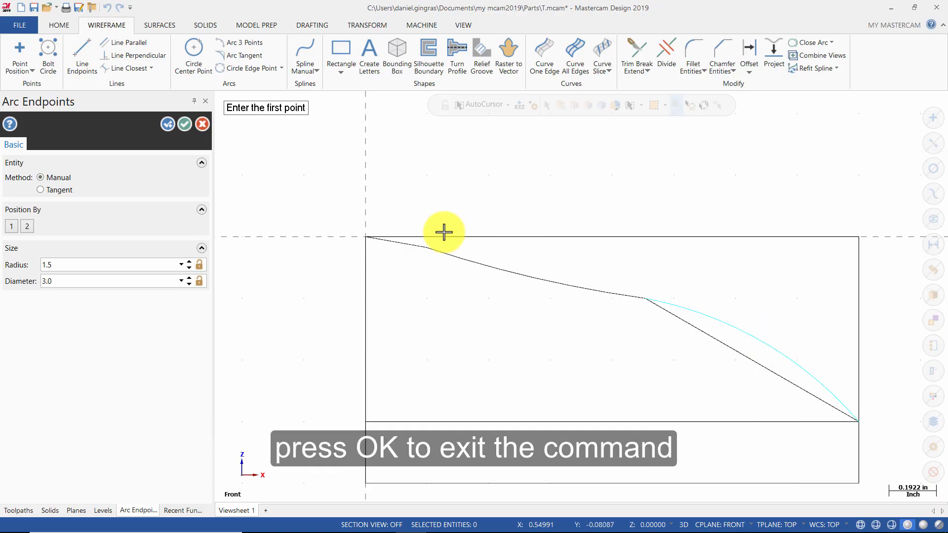
{"action": "left_click", "coordinate": [186, 125]}
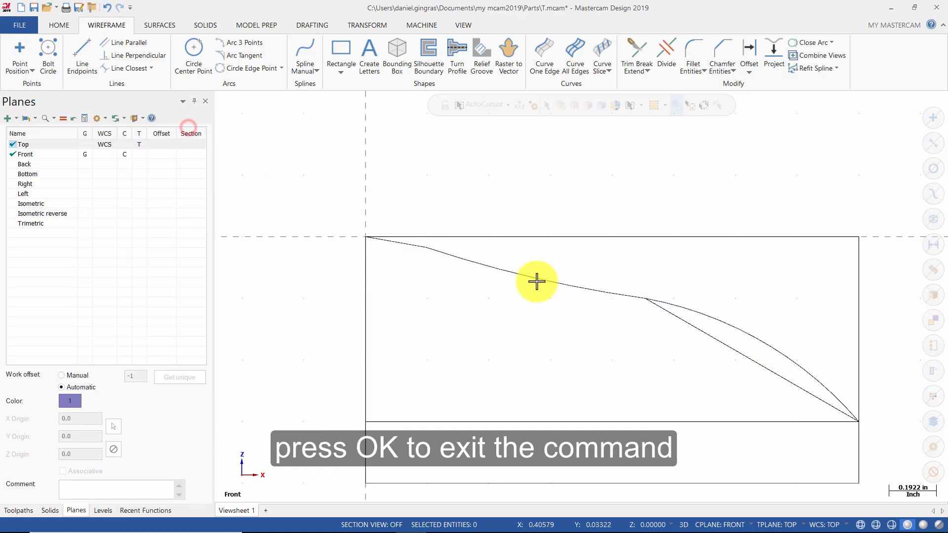
- Trim away the rectangle's top and bottom edges, its right edge above the parallel line, the angled line and the parallel line with Divide
{"action": "left_click", "coordinate": [667, 53]}
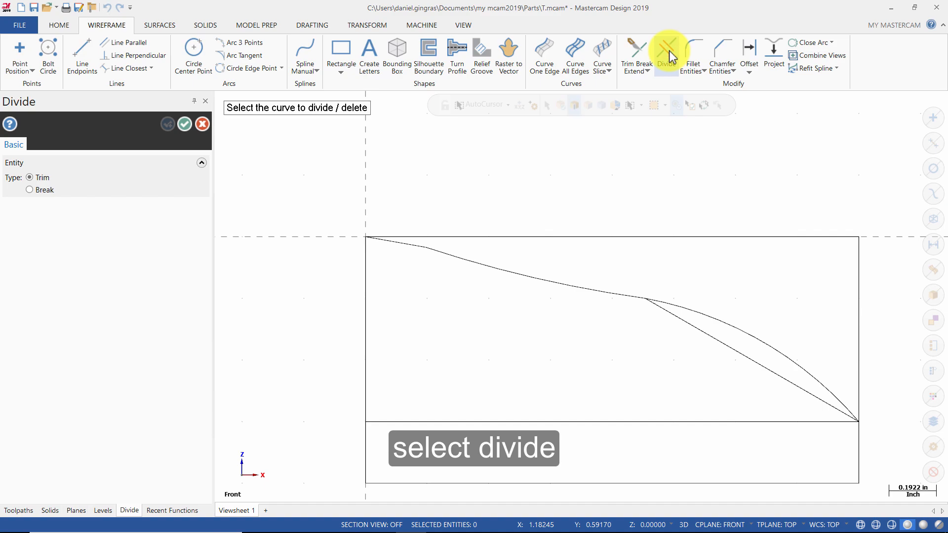
{"action": "left_click", "coordinate": [672, 236]}
{"action": "left_click", "coordinate": [859, 285]}
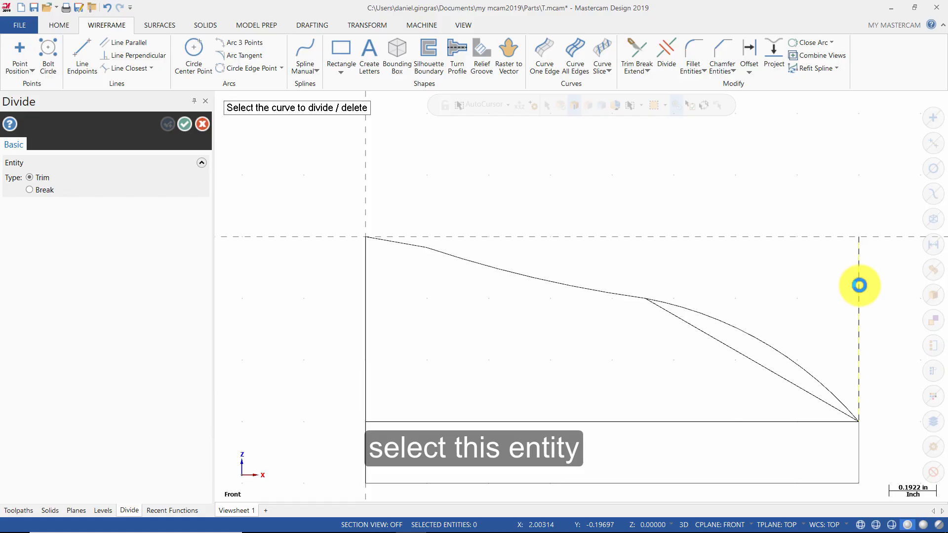
{"action": "left_click", "coordinate": [750, 363]}
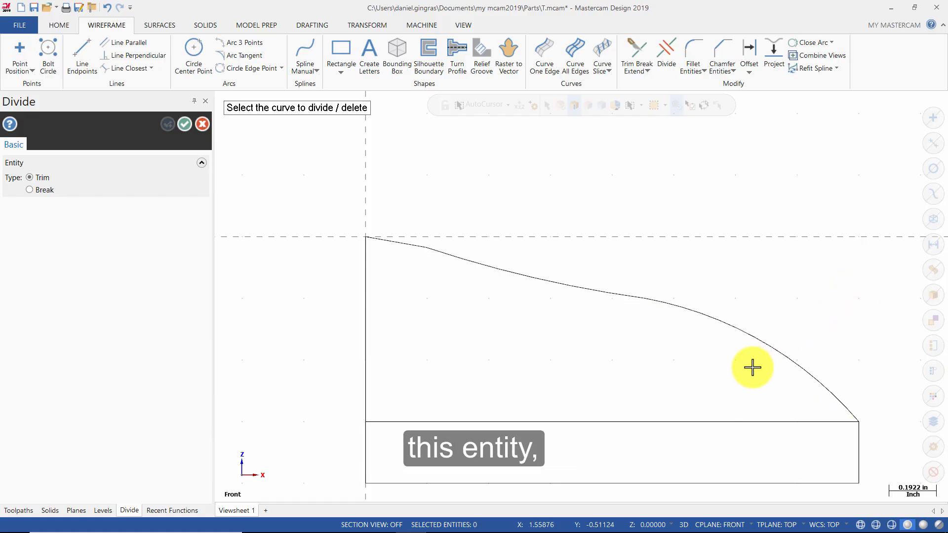
{"action": "left_click", "coordinate": [741, 421]}
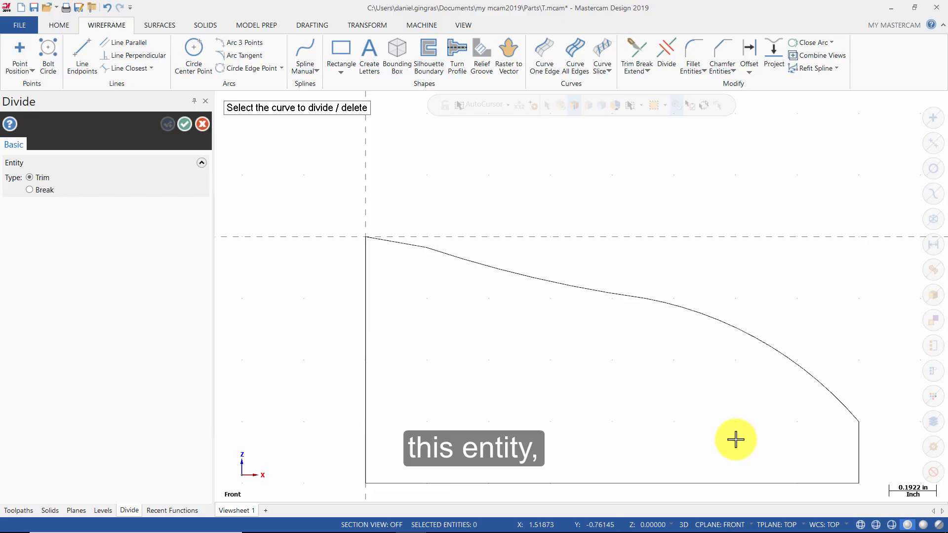
{"action": "left_click", "coordinate": [724, 483]}
{"action": "scroll", "coordinate": [534, 339], "scroll_direction": "down", "scroll_amount": 3}
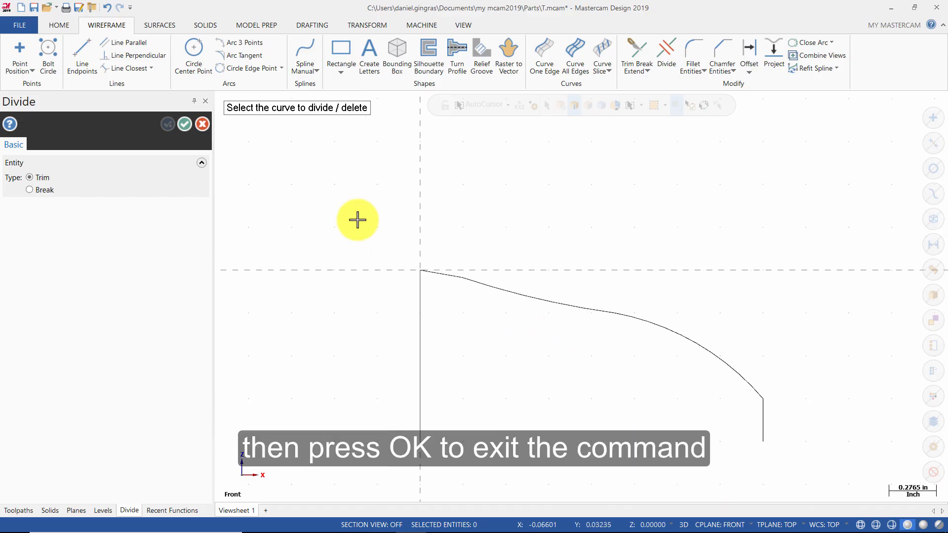
{"action": "left_click", "coordinate": [188, 128]}
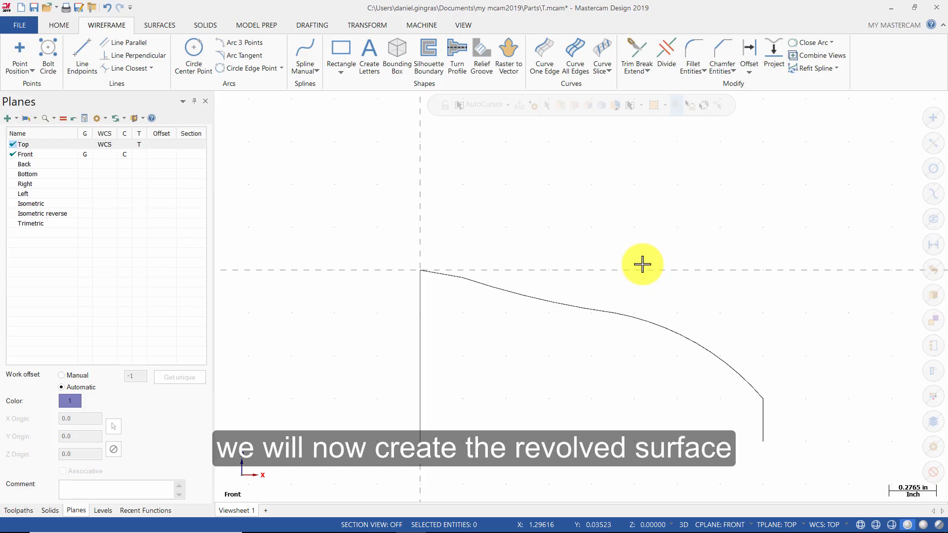
- Switch to the isometric view and set the default surface color to red
{"action": "right_click", "coordinate": [625, 236]}
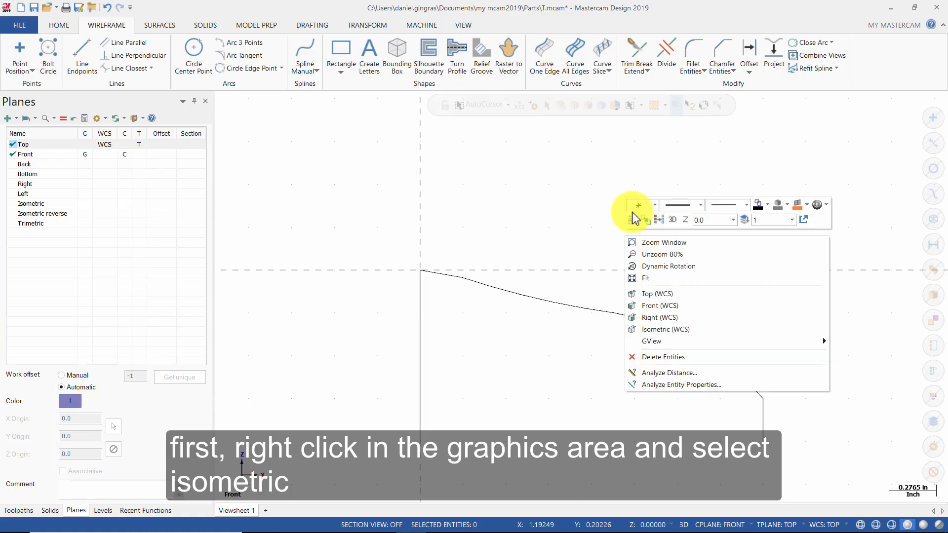
{"action": "left_click", "coordinate": [686, 329]}
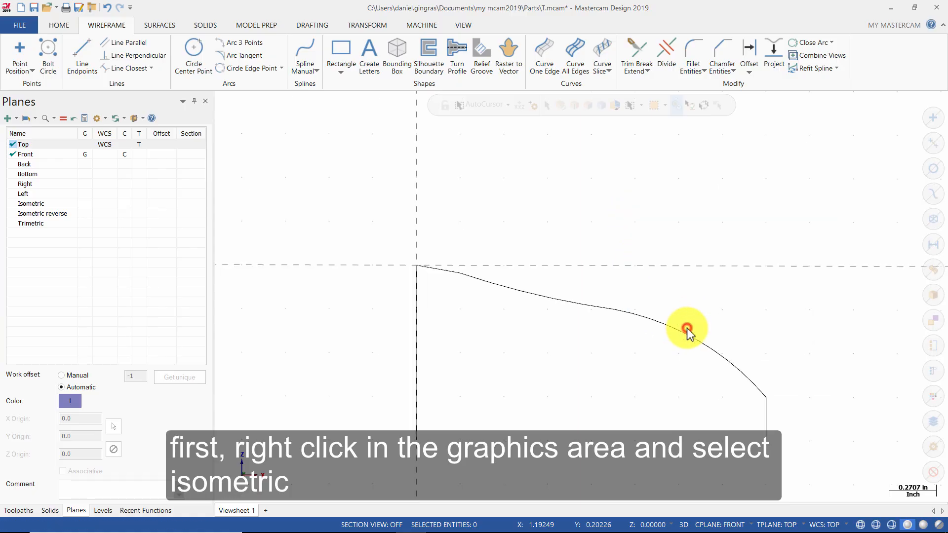
{"action": "scroll", "coordinate": [674, 250], "scroll_direction": "down", "scroll_amount": 3}
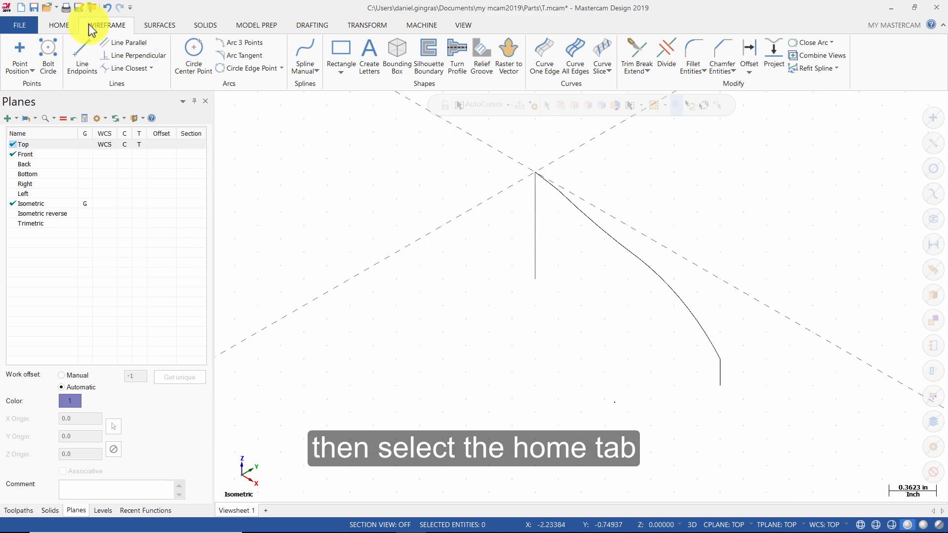
{"action": "left_click", "coordinate": [60, 26]}
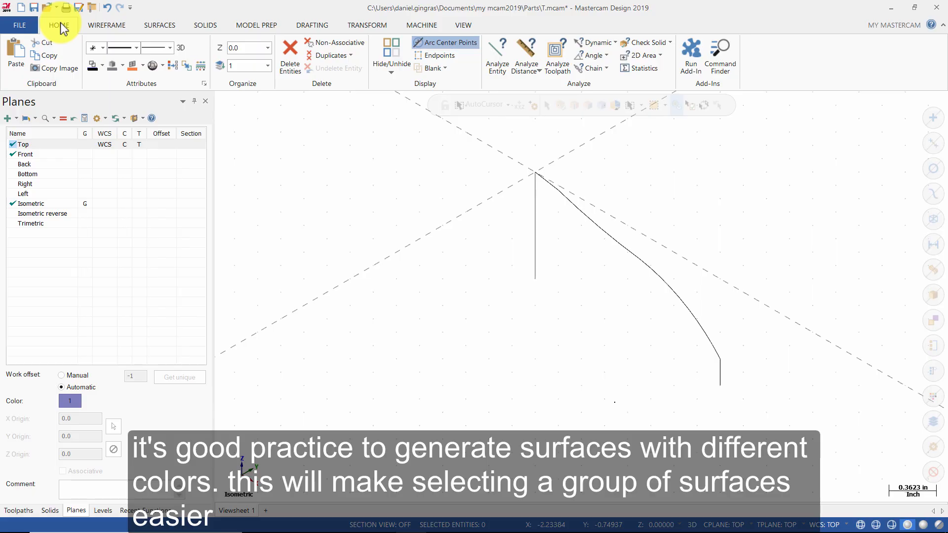
{"action": "left_click", "coordinate": [143, 66]}
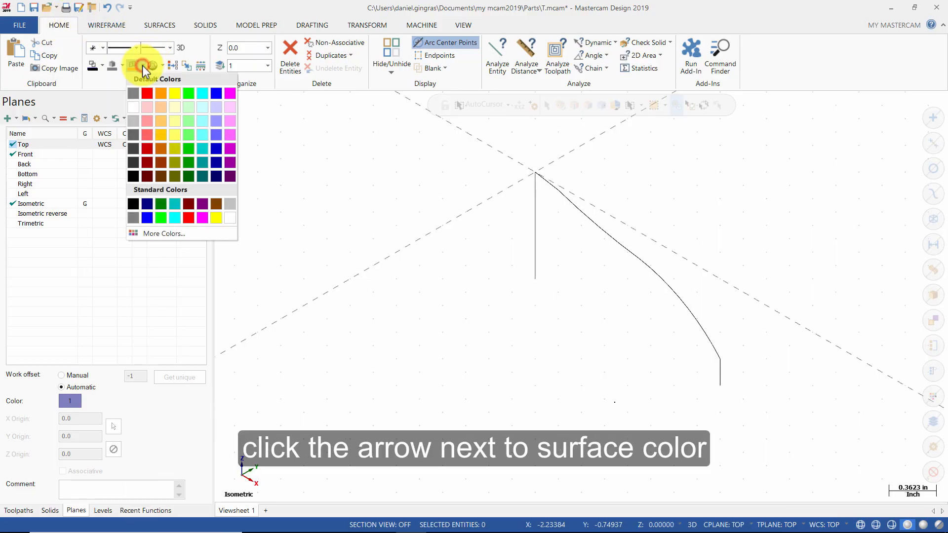
{"action": "left_click", "coordinate": [149, 93]}
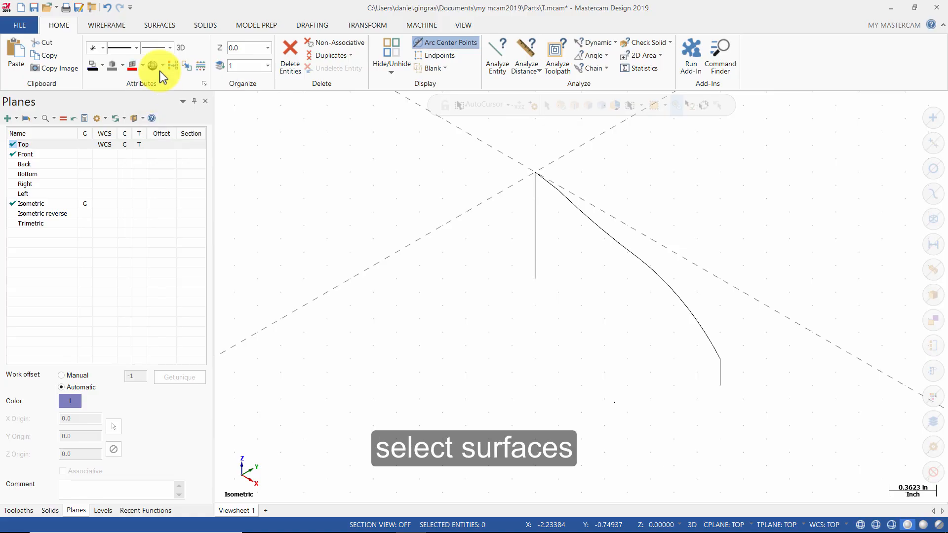
- Start a Surface Revolve and partially chain its profile from the short outer vertical line to the short line at the origin
{"action": "left_click", "coordinate": [162, 26]}
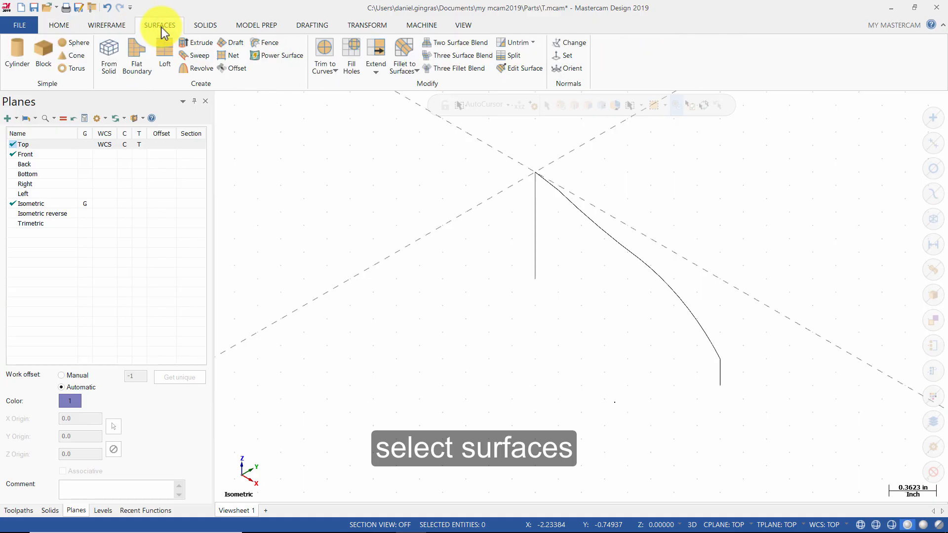
{"action": "left_click", "coordinate": [197, 72]}
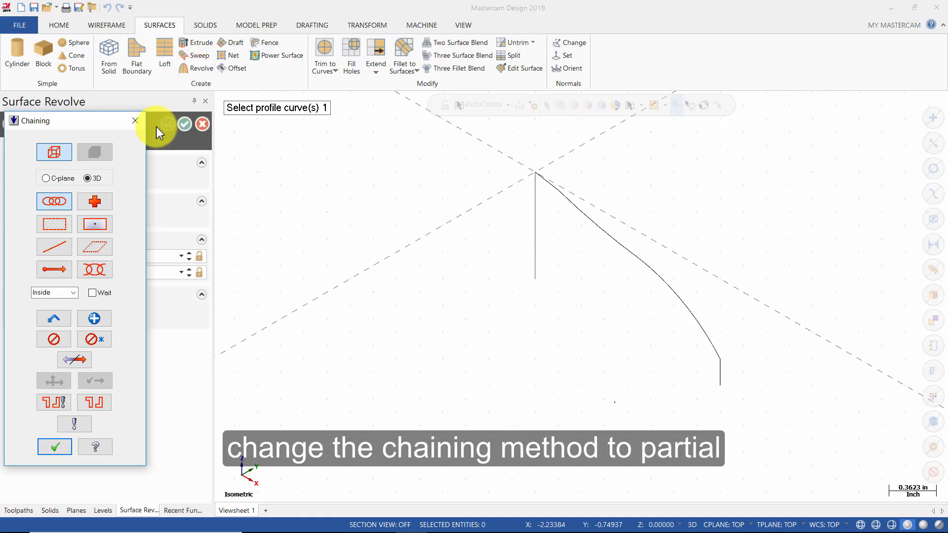
{"action": "left_click", "coordinate": [95, 269]}
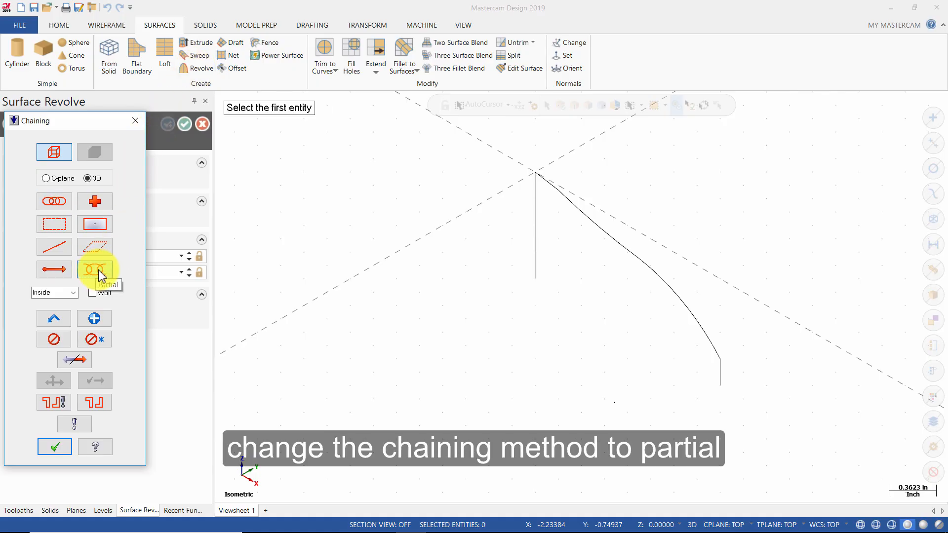
{"action": "left_click", "coordinate": [720, 385]}
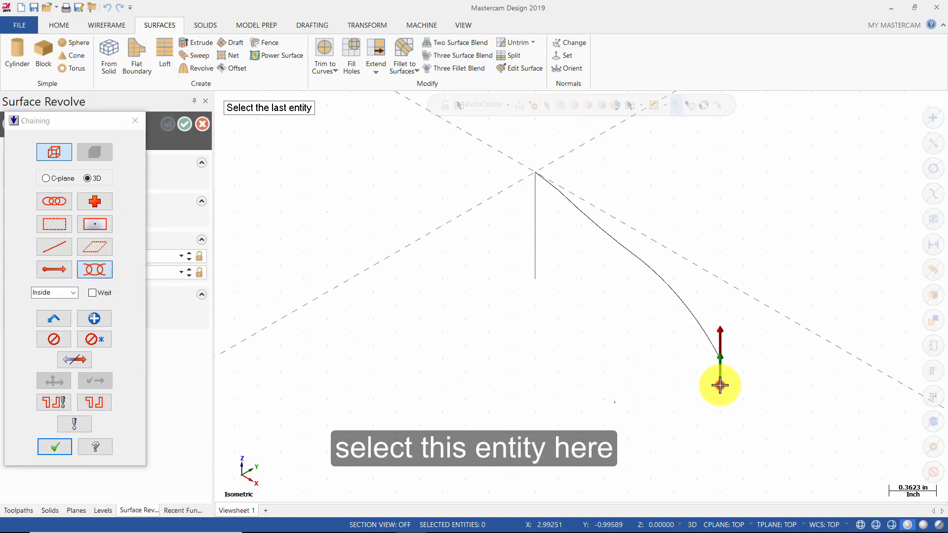
{"action": "left_click", "coordinate": [537, 166]}
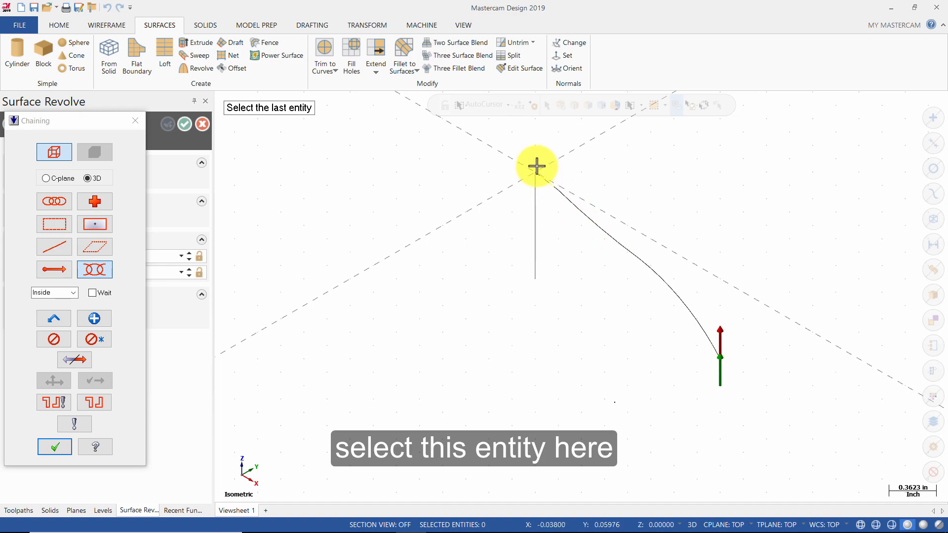
{"action": "scroll", "coordinate": [537, 167], "scroll_direction": "up", "scroll_amount": 8}
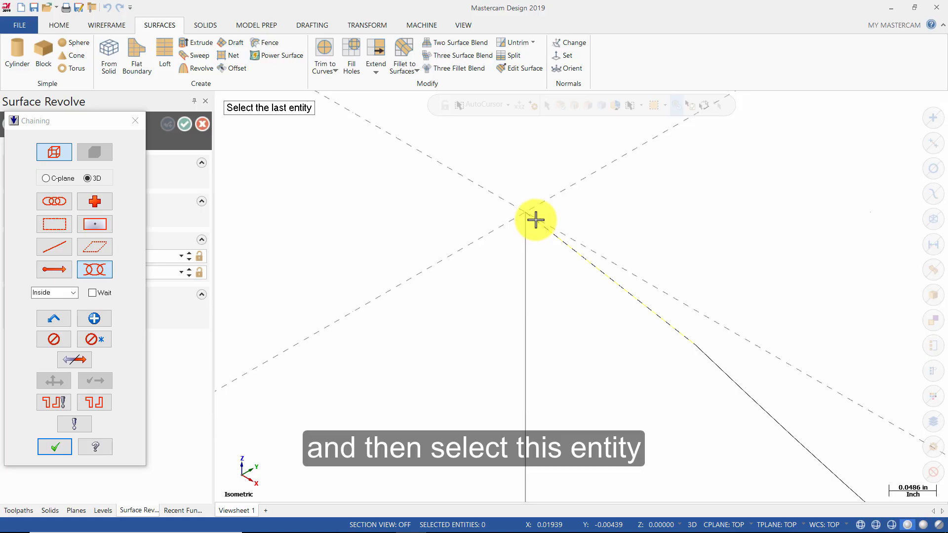
{"action": "left_click", "coordinate": [532, 221]}
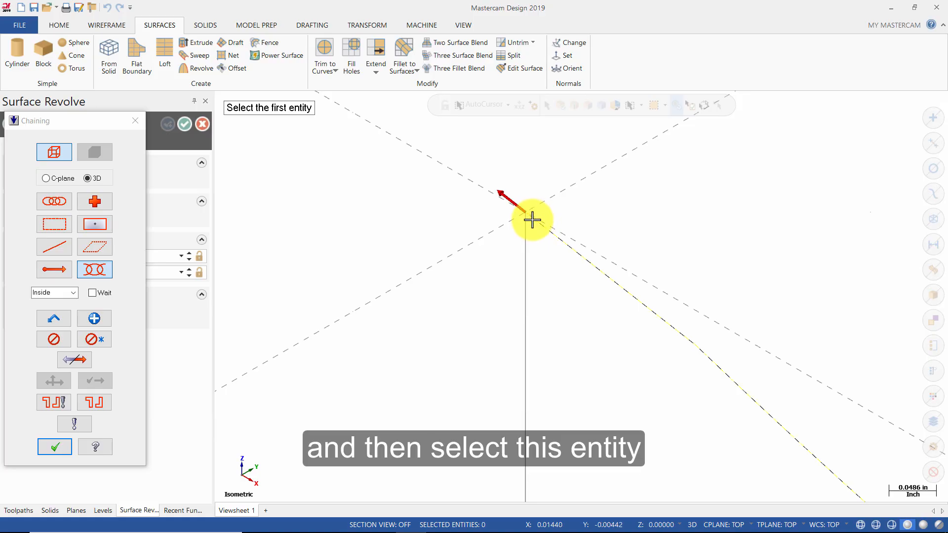
{"action": "left_click", "coordinate": [54, 447]}
{"action": "scroll", "coordinate": [480, 199], "scroll_direction": "down", "scroll_amount": 8}
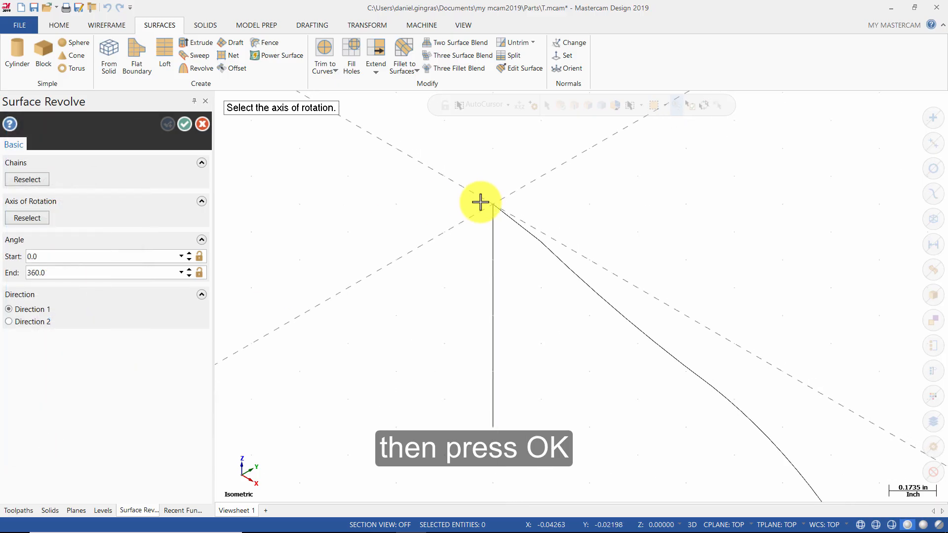
- Revolve the chained profile about the vertical line from a start angle of 247 to an end angle of 292.5 degrees
{"action": "left_click", "coordinate": [485, 279]}
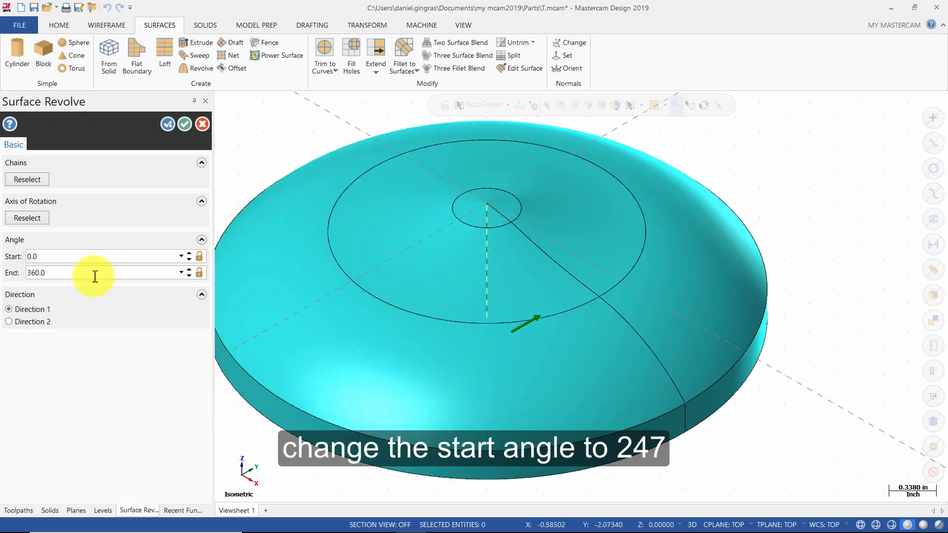
{"action": "left_click", "coordinate": [98, 257]}
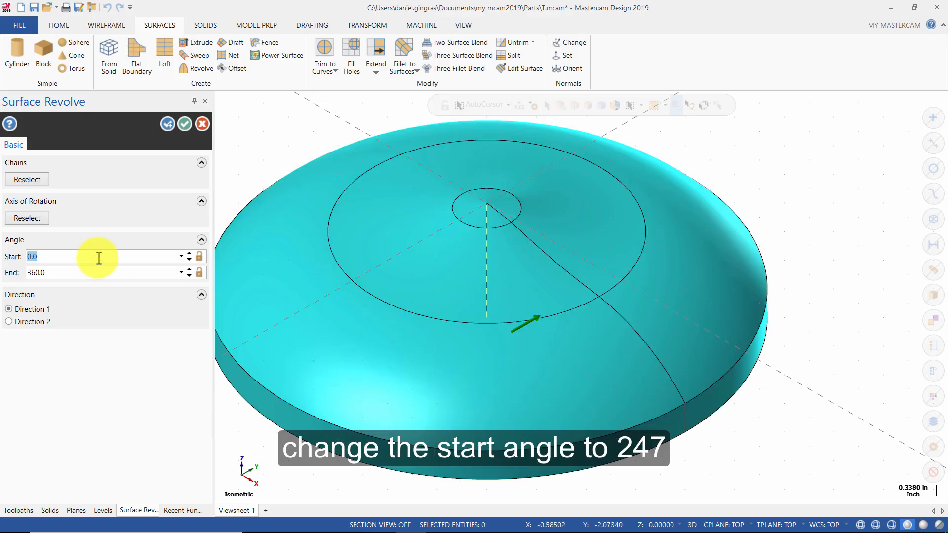
{"action": "type", "text": "247"}
{"action": "left_click", "coordinate": [141, 275]}
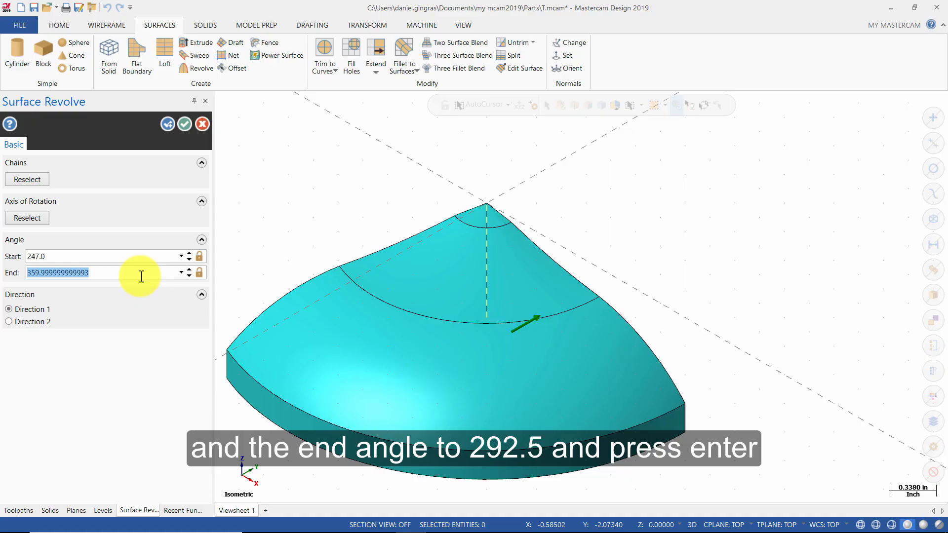
{"action": "type", "text": "292.5"}
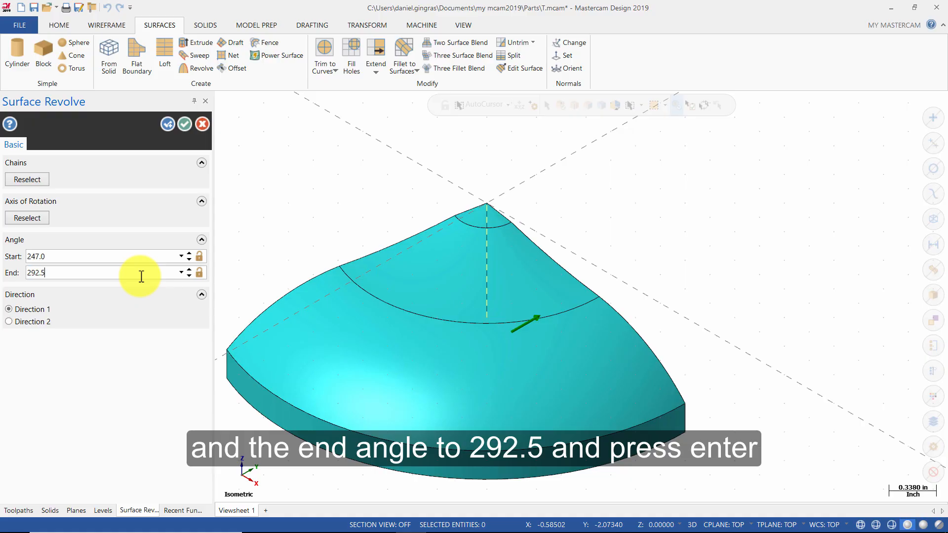
{"action": "key", "text": "Return"}
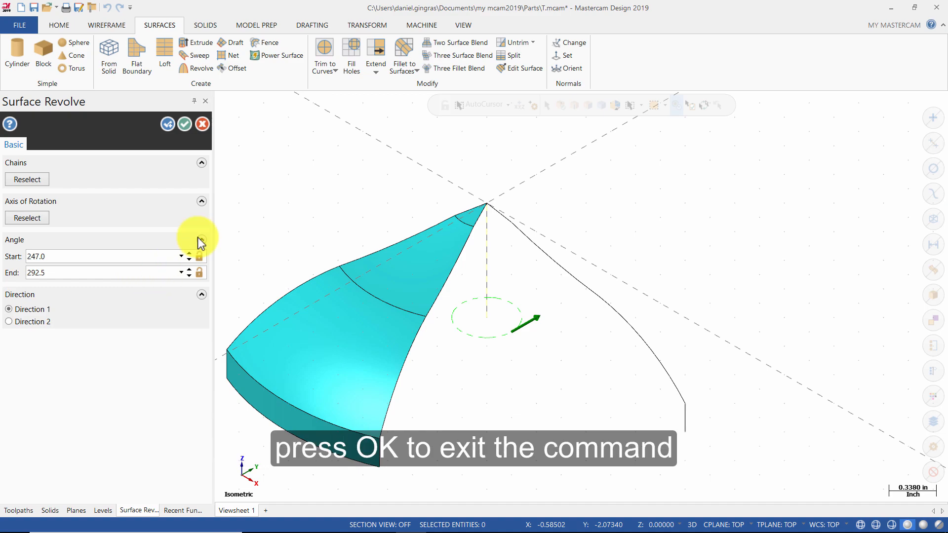
{"action": "left_click", "coordinate": [186, 124]}
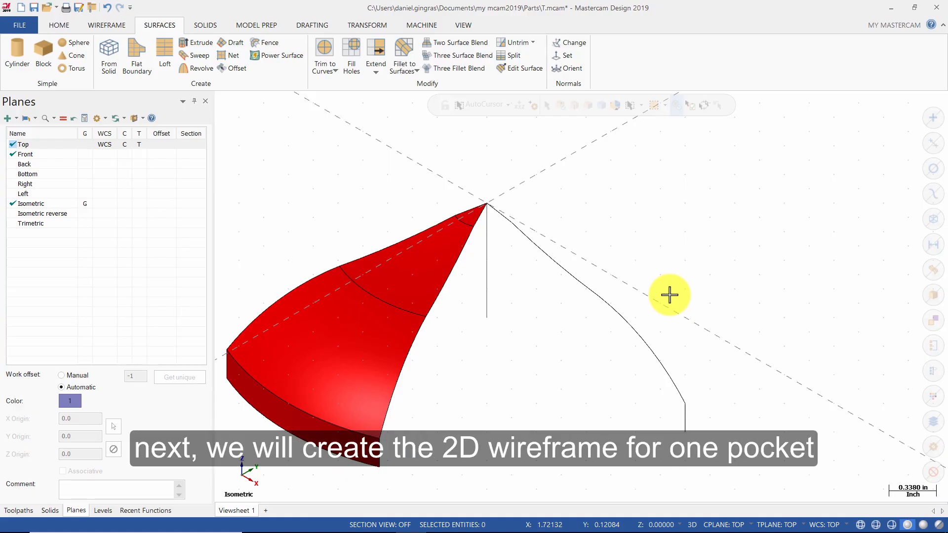
- Switch to the Top view and change the construction mode to 2D
{"action": "right_click", "coordinate": [670, 295]}
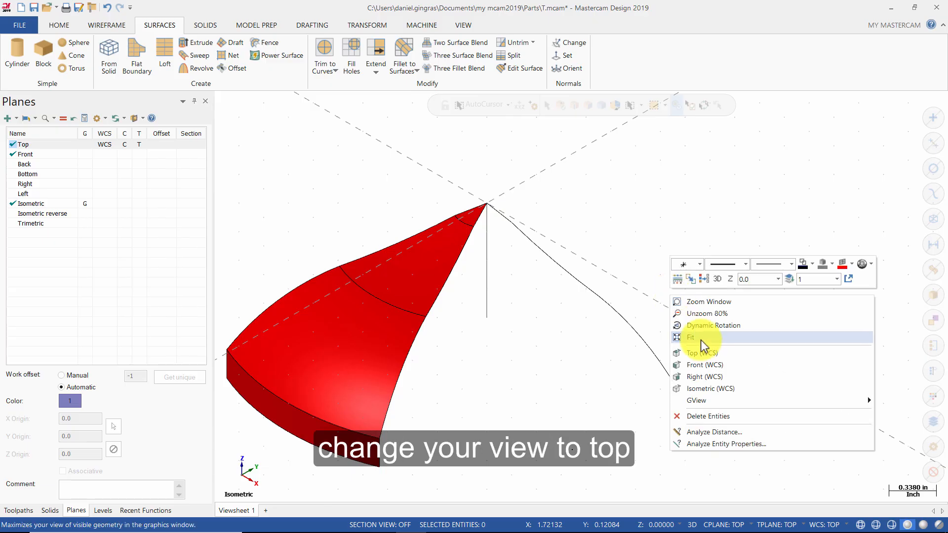
{"action": "left_click", "coordinate": [701, 352]}
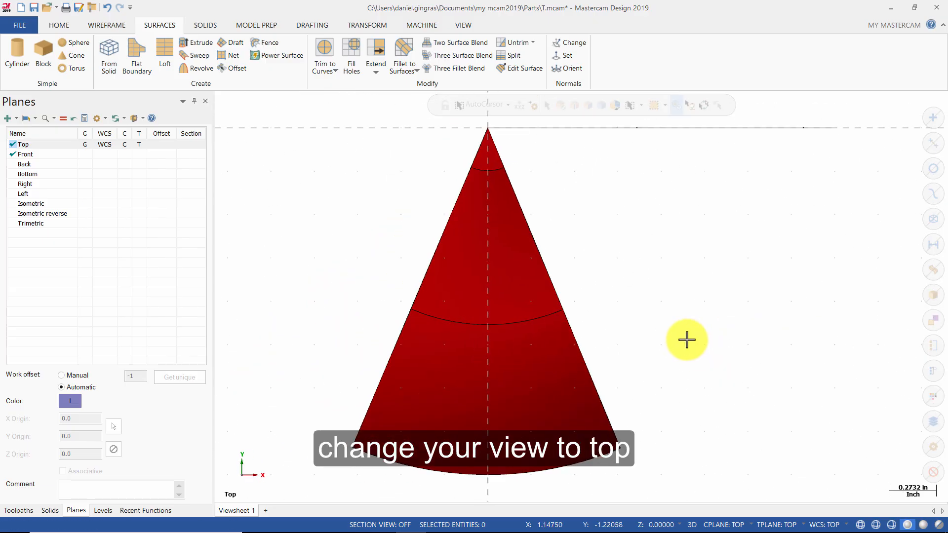
{"action": "scroll", "coordinate": [687, 340], "scroll_direction": "down", "scroll_amount": 2}
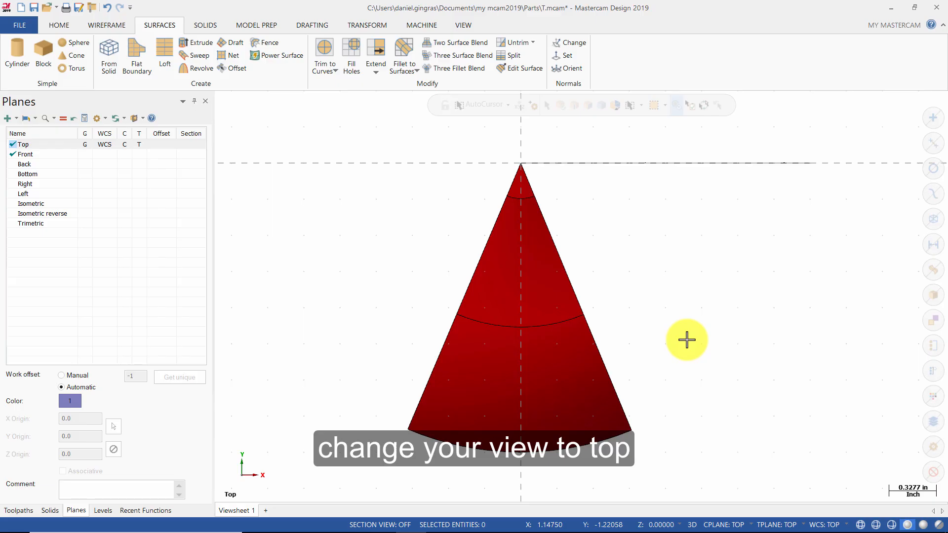
{"action": "right_click", "coordinate": [663, 284]}
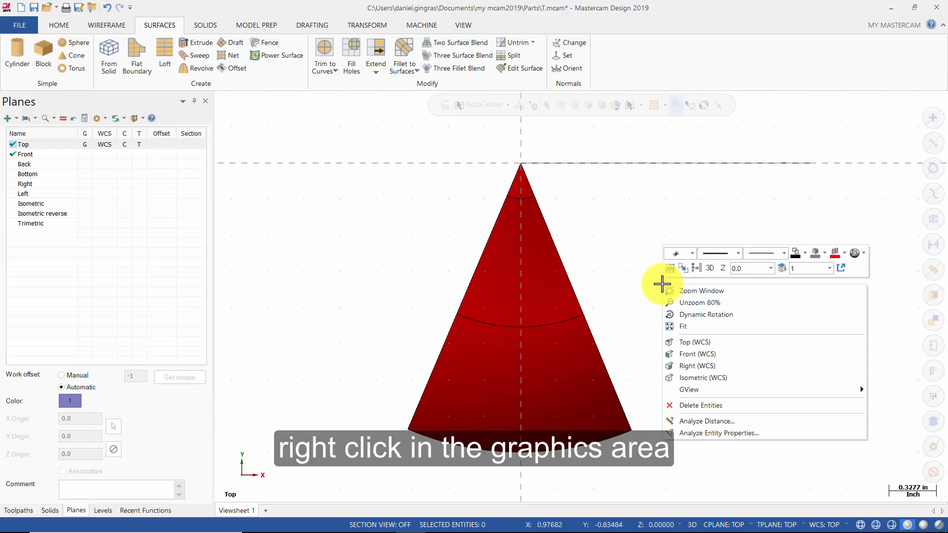
{"action": "left_click", "coordinate": [710, 269]}
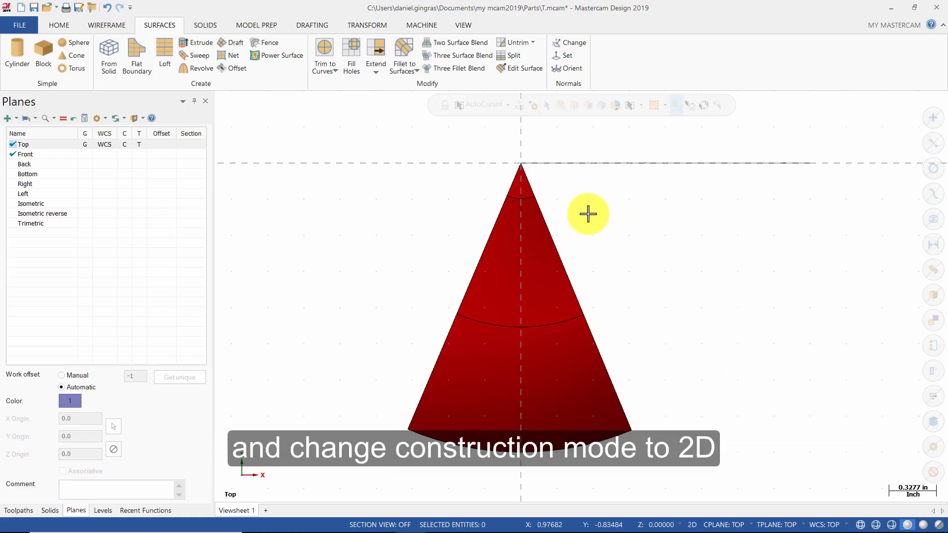
- With surface shading turned off, sketch an endpoint line from the origin across the surface, about 1.28 in long at about 251 degrees
{"action": "left_click", "coordinate": [104, 26]}
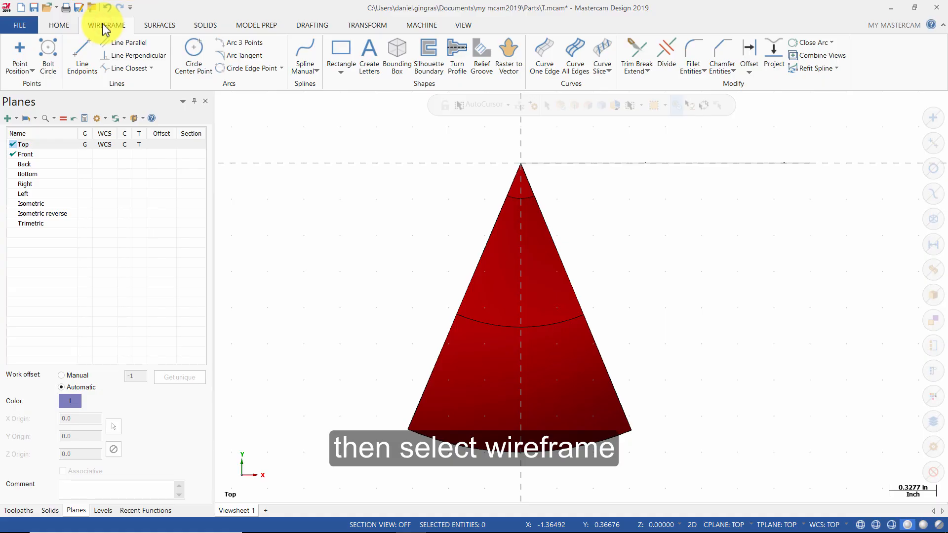
{"action": "left_click", "coordinate": [91, 54]}
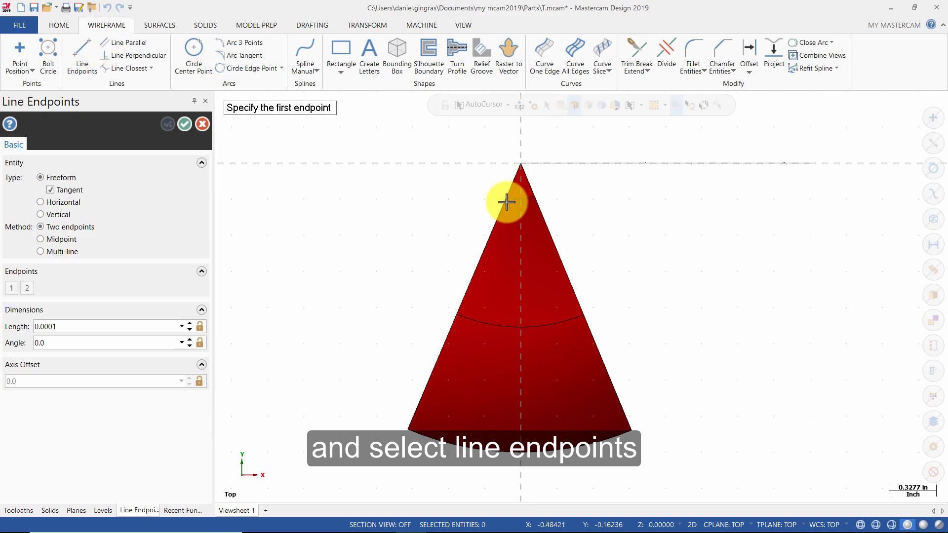
{"action": "left_click", "coordinate": [515, 168]}
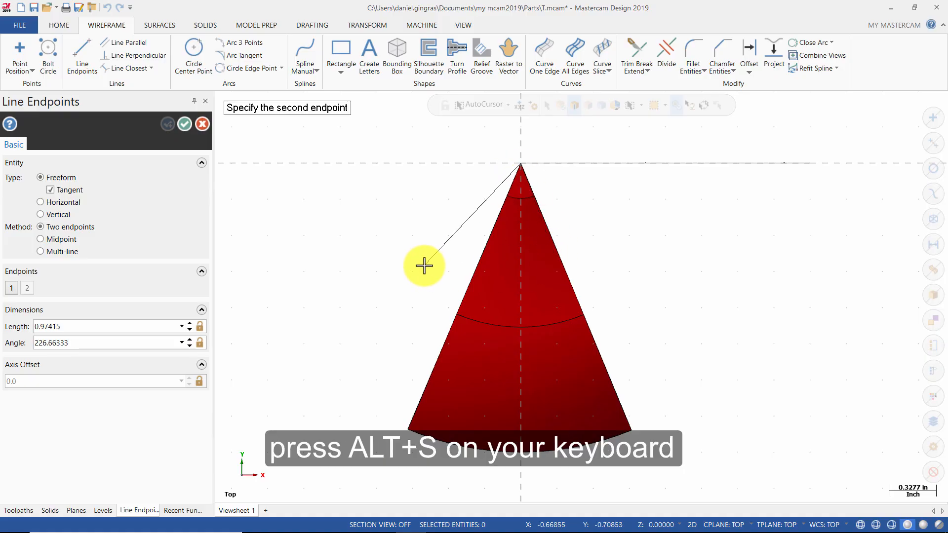
{"action": "key", "text": "alt+s"}
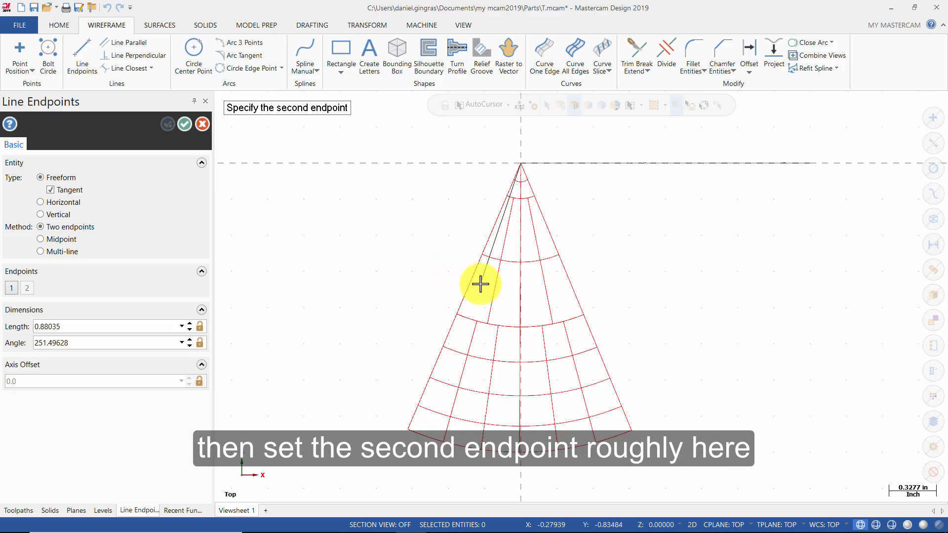
{"action": "left_click", "coordinate": [462, 338]}
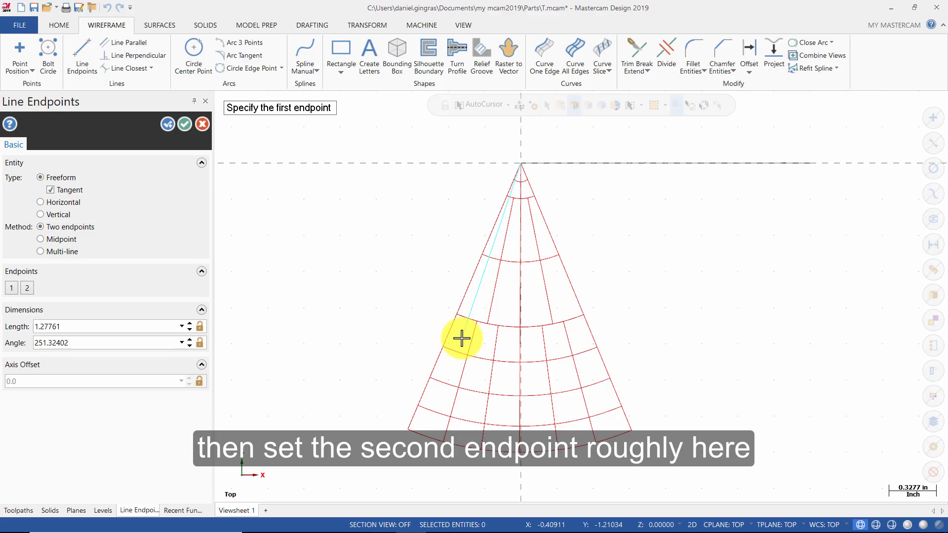
- Set the new line's length to 1.8 and its angle to 270-11.25 degrees, and finish the line
{"action": "double_click", "coordinate": [102, 325]}
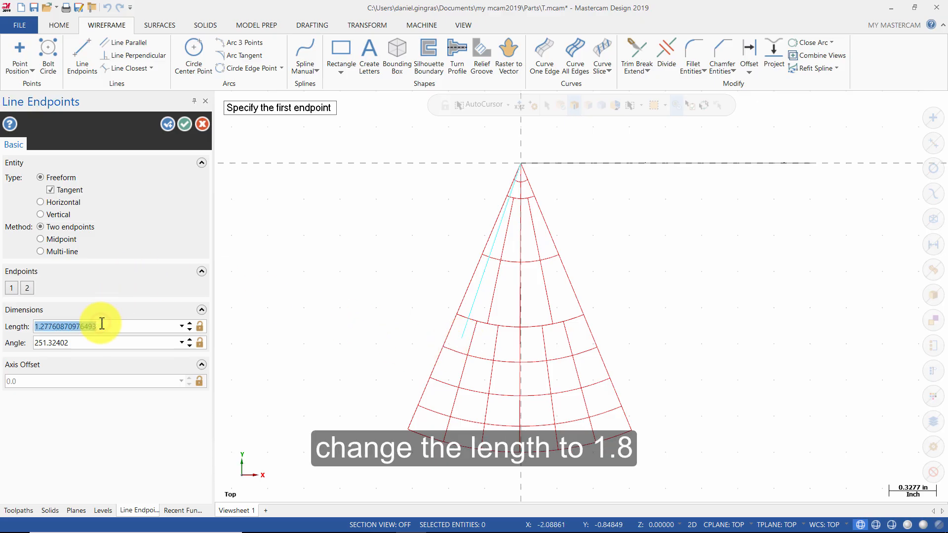
{"action": "type", "text": "1.8"}
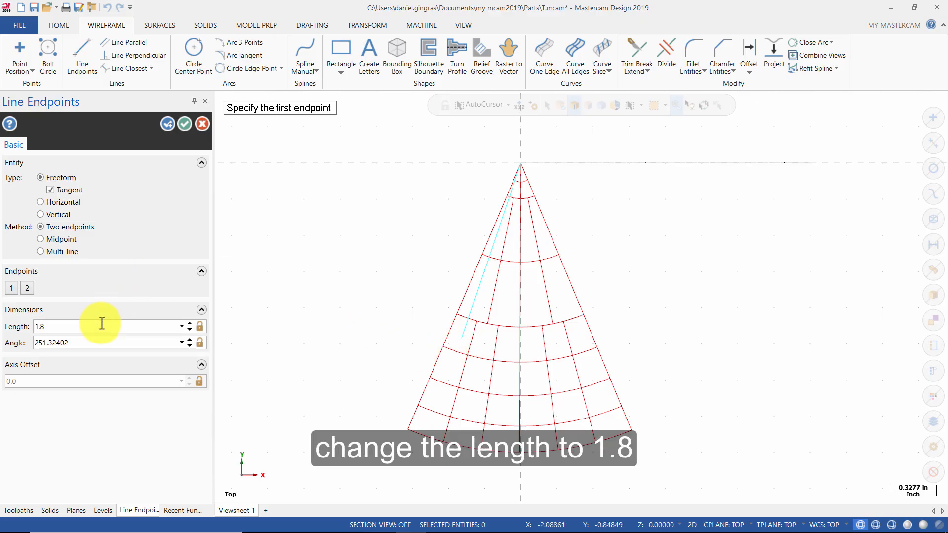
{"action": "double_click", "coordinate": [120, 342]}
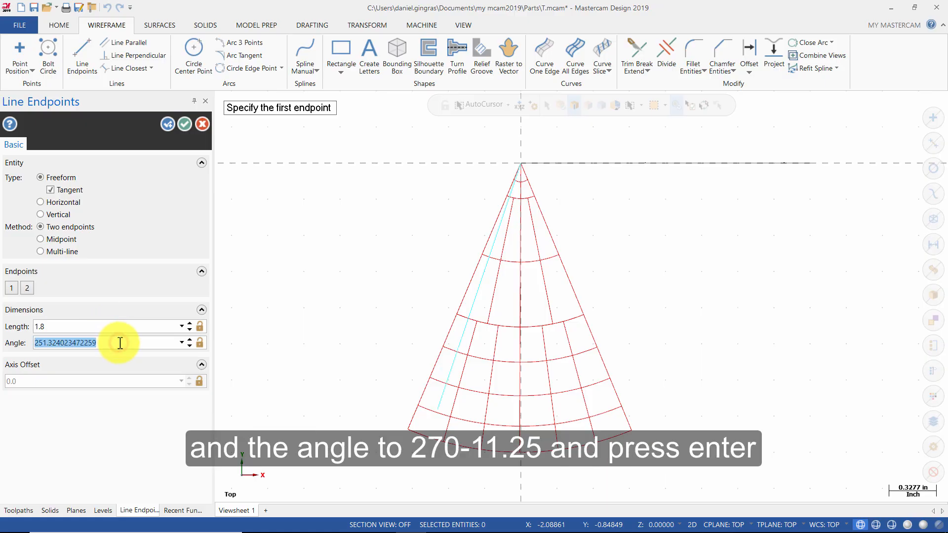
{"action": "type", "text": "27"}
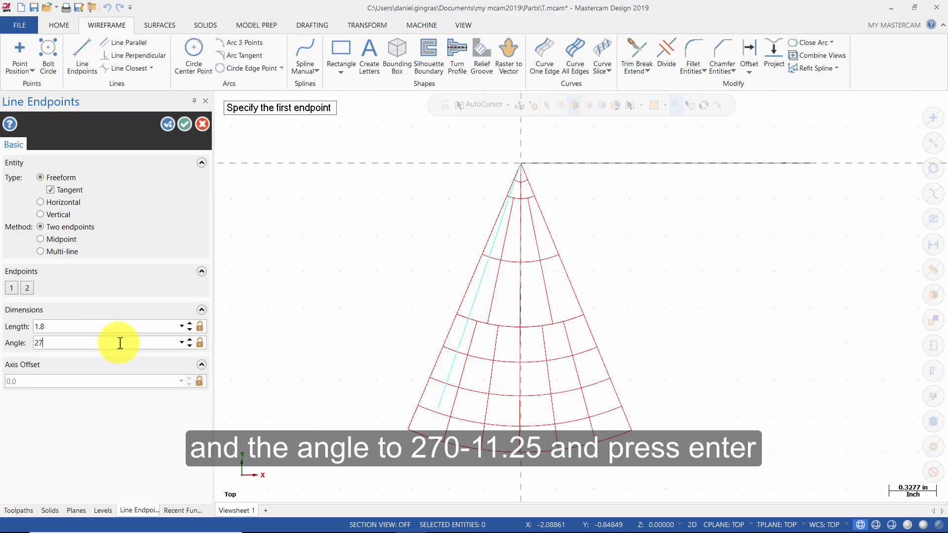
{"action": "type", "text": "0-11.25"}
{"action": "key", "text": "Return"}
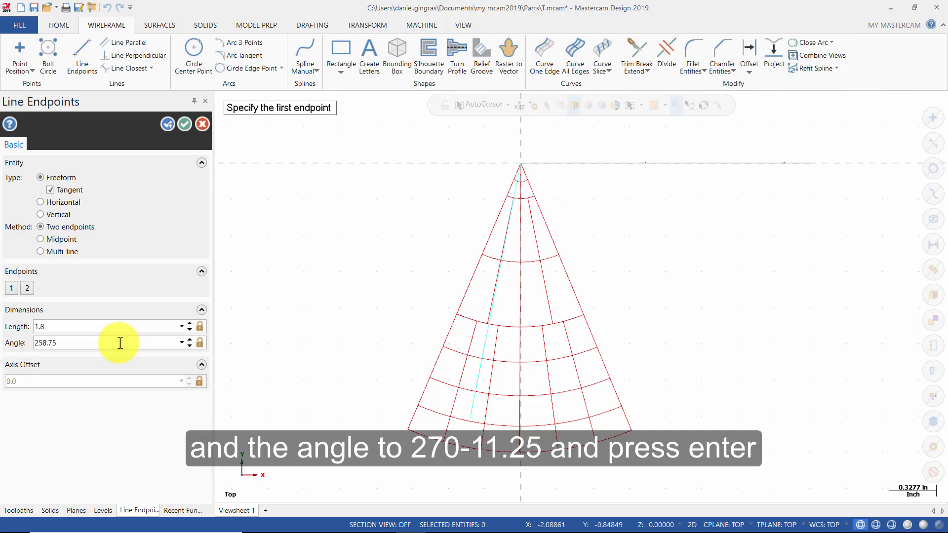
{"action": "left_click", "coordinate": [185, 125]}
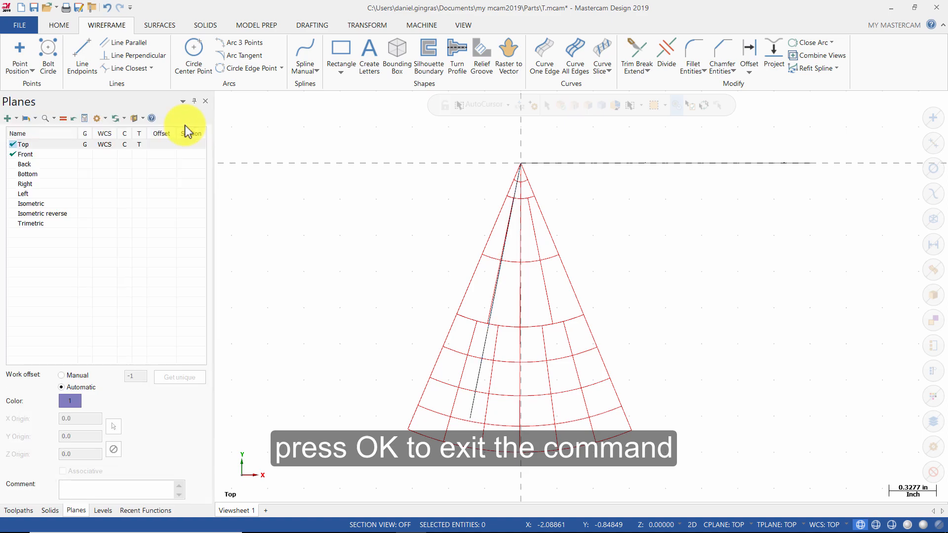
- Switch to the isometric view and create a point at coordinates 0,-1.25
{"action": "right_click", "coordinate": [358, 249]}
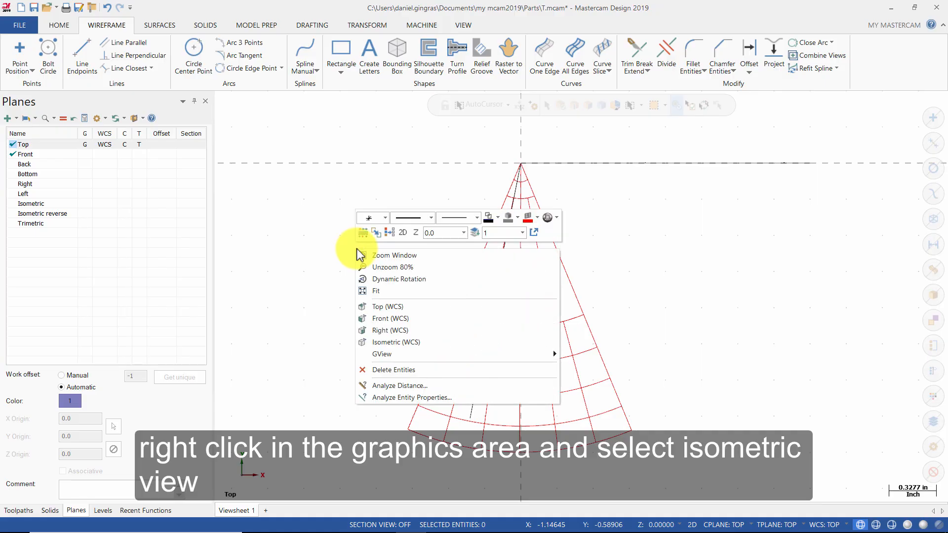
{"action": "left_click", "coordinate": [410, 346]}
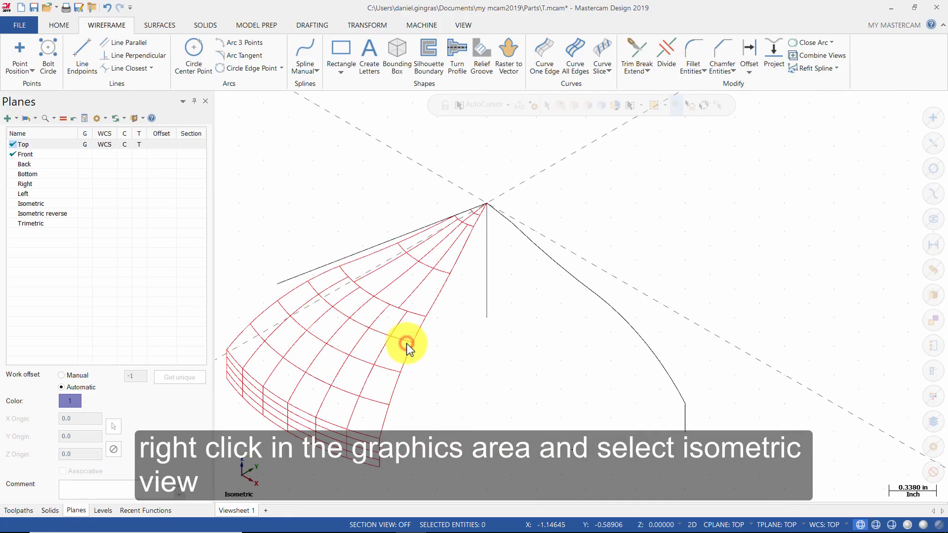
{"action": "scroll", "coordinate": [262, 234], "scroll_direction": "up", "scroll_amount": 2}
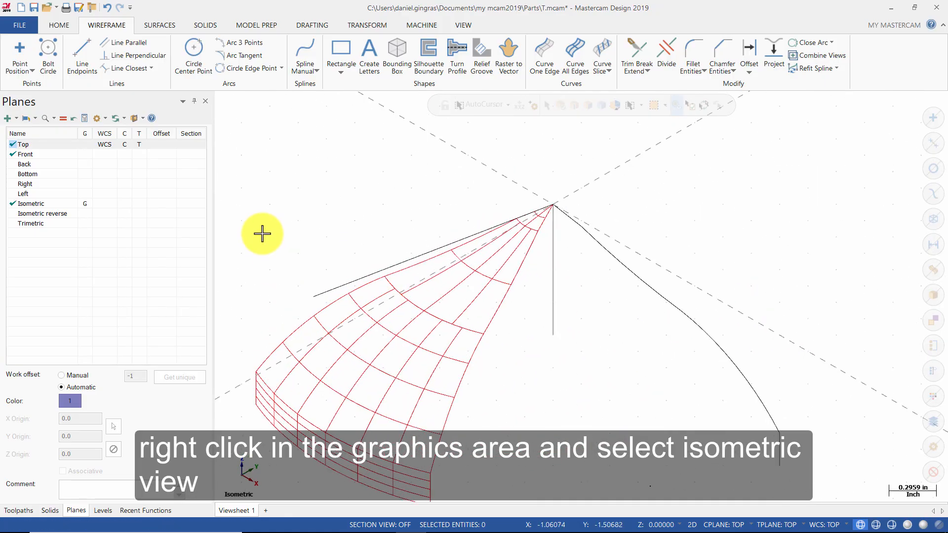
{"action": "left_click", "coordinate": [20, 55]}
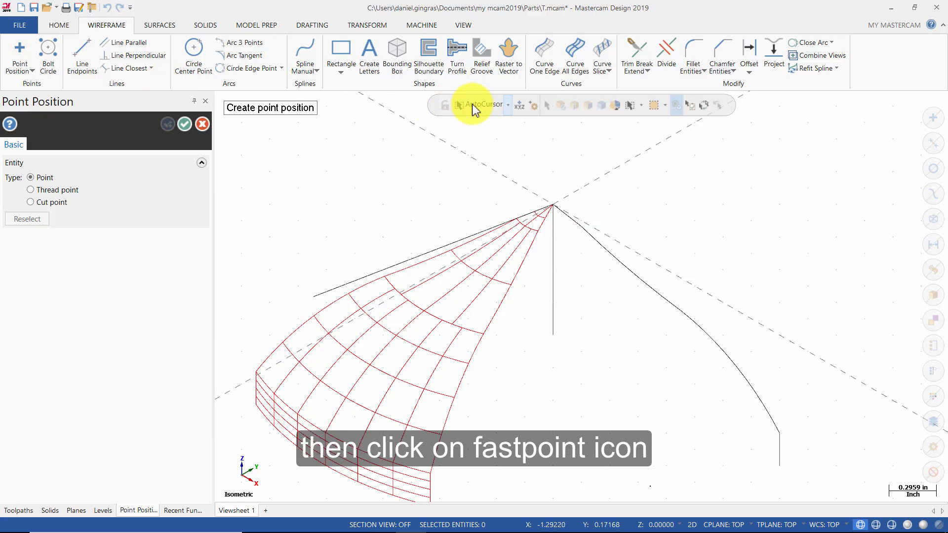
{"action": "left_click", "coordinate": [519, 106]}
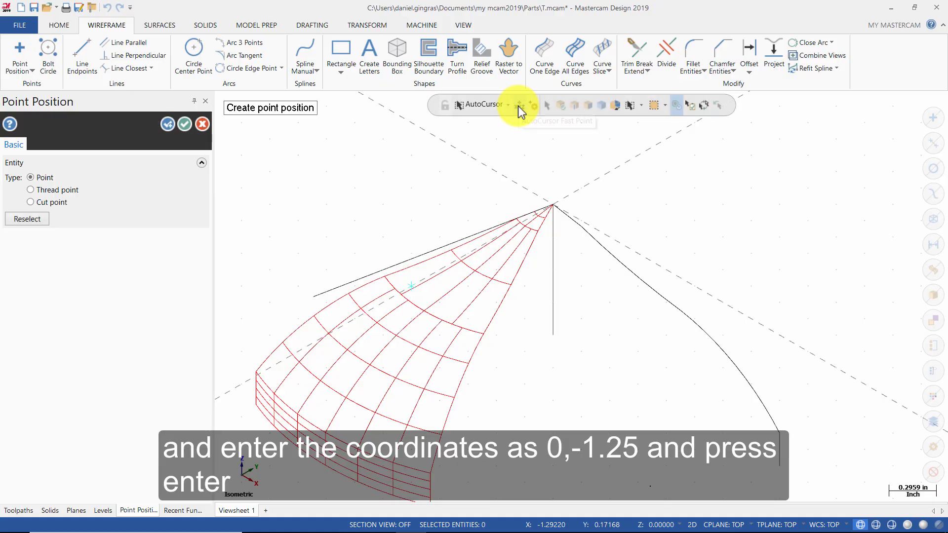
{"action": "scroll", "coordinate": [744, 231], "scroll_direction": "down", "scroll_amount": 2}
{"action": "scroll", "coordinate": [744, 231], "scroll_direction": "down", "scroll_amount": 1}
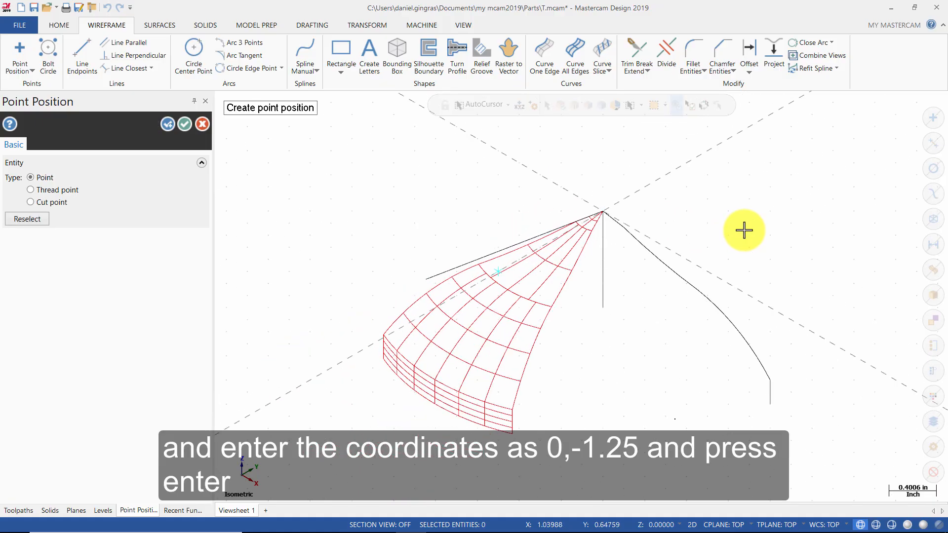
{"action": "left_click", "coordinate": [185, 124]}
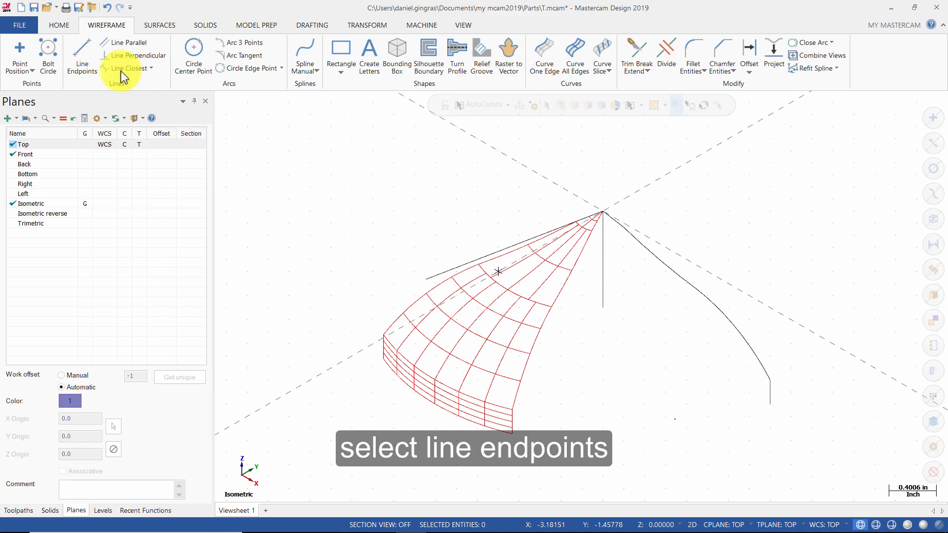
- Sketch an endpoint line from the created point, about 0.64 in long at about 214 degrees, placing its second endpoint in the Top view
{"action": "left_click", "coordinate": [90, 55]}
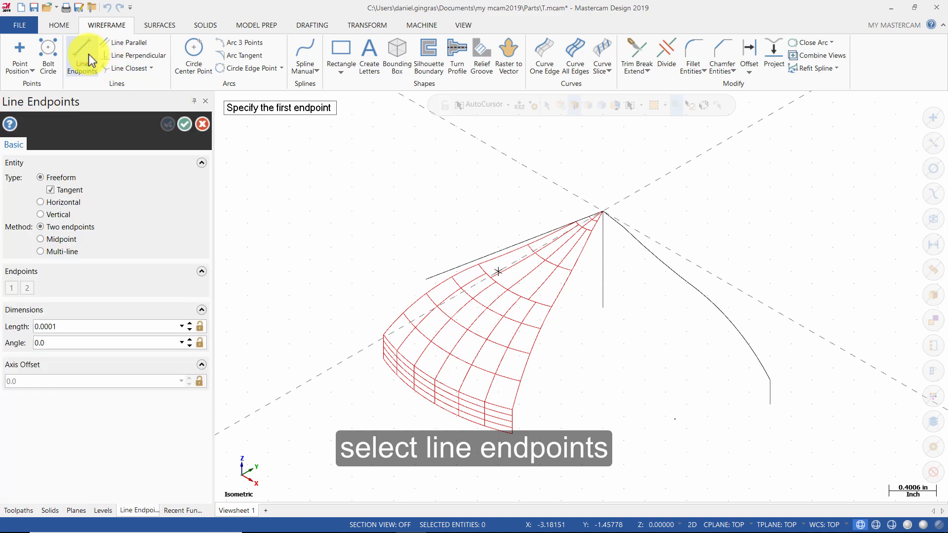
{"action": "left_click", "coordinate": [499, 273]}
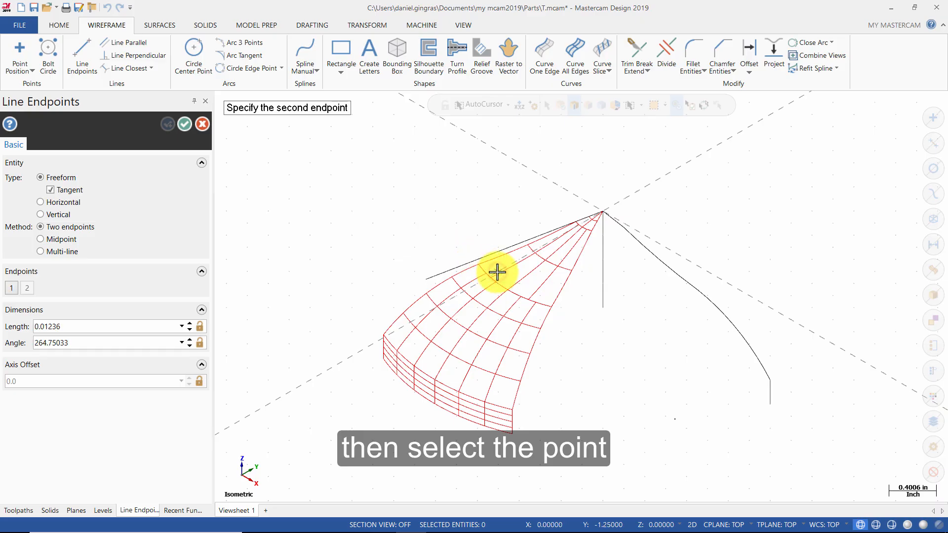
{"action": "right_click", "coordinate": [461, 218]}
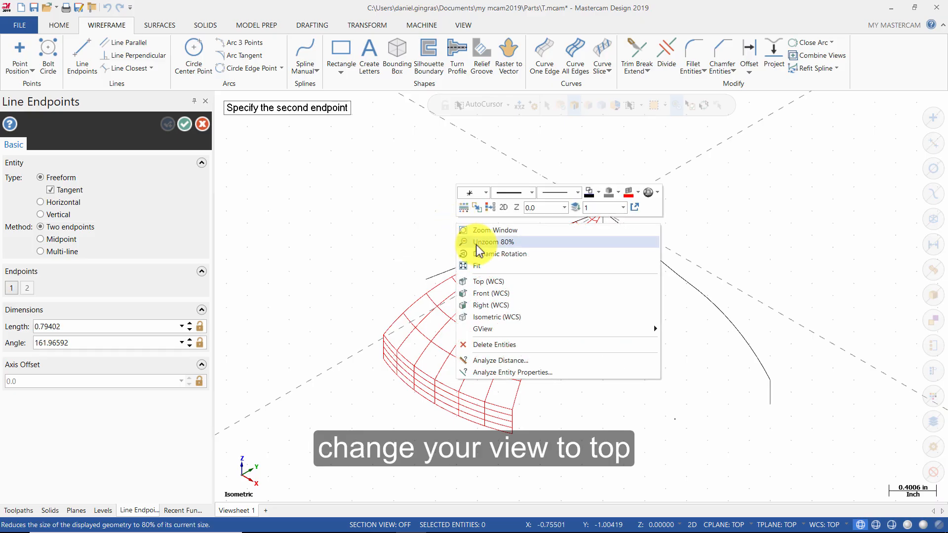
{"action": "left_click", "coordinate": [504, 286]}
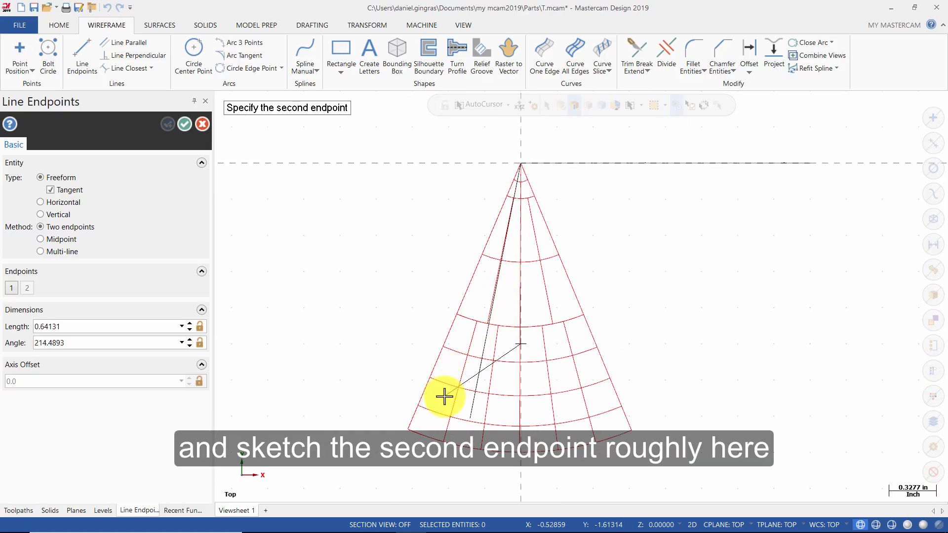
{"action": "left_click", "coordinate": [444, 397]}
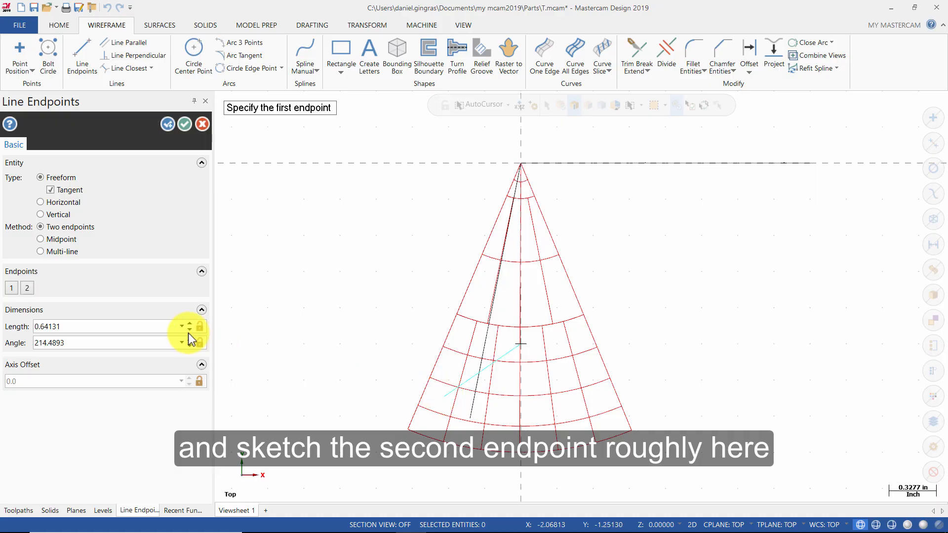
- Set the new line's length to 0.35 and its angle to 180+25 degrees, and finish the line
{"action": "left_click", "coordinate": [132, 326]}
{"action": "type", "text": ".35"}
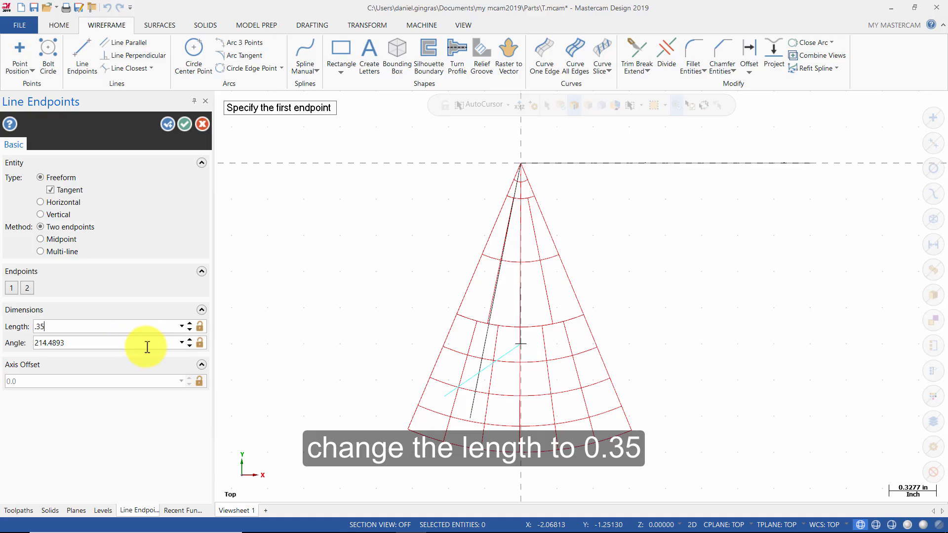
{"action": "left_click", "coordinate": [144, 343]}
{"action": "type", "text": "180+25"}
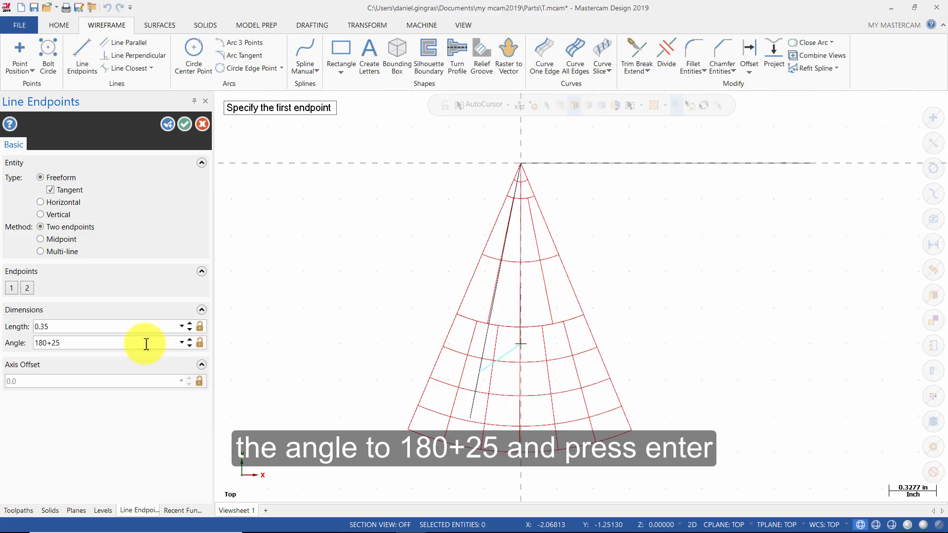
{"action": "key", "text": "Return"}
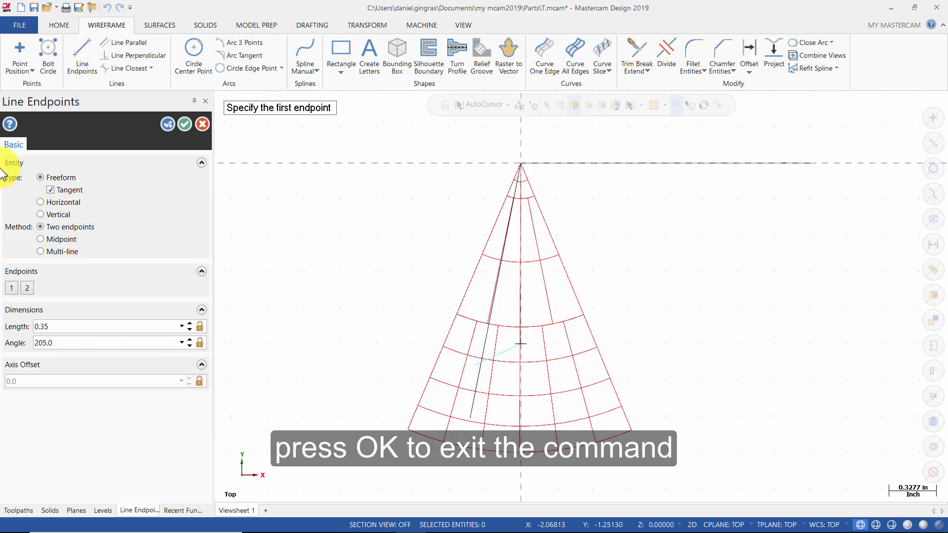
{"action": "left_click", "coordinate": [183, 125]}
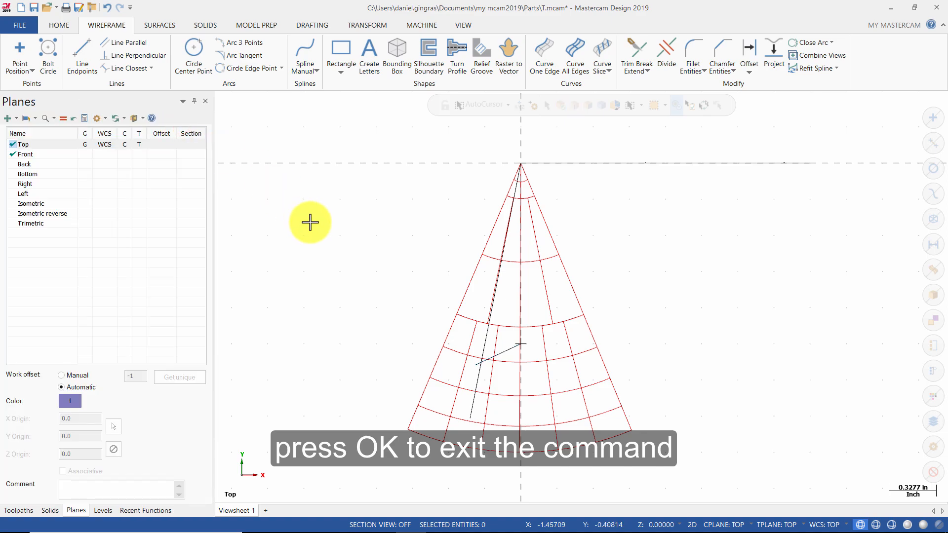
- Fillet the short line and the long line from the origin with a 0.15 radius, and delete all point entities
{"action": "left_click", "coordinate": [697, 59]}
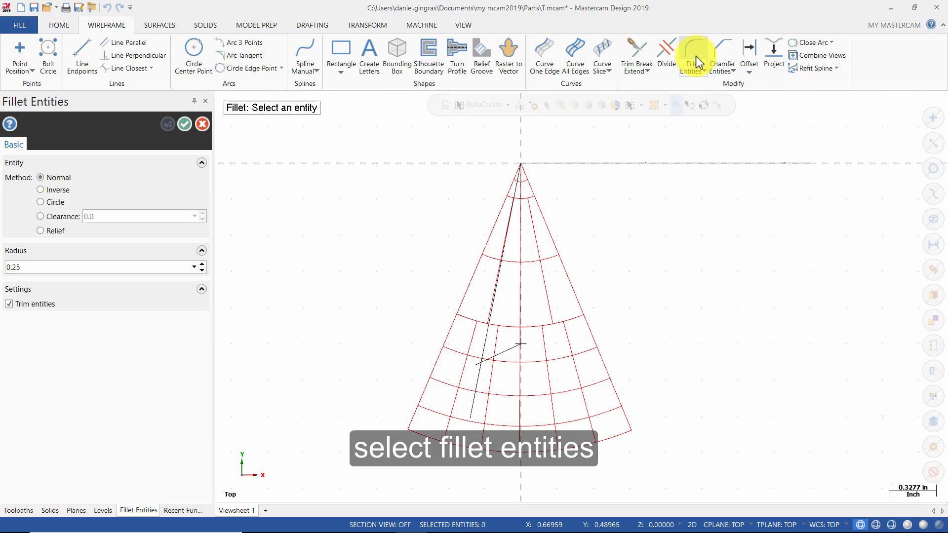
{"action": "left_click", "coordinate": [66, 268]}
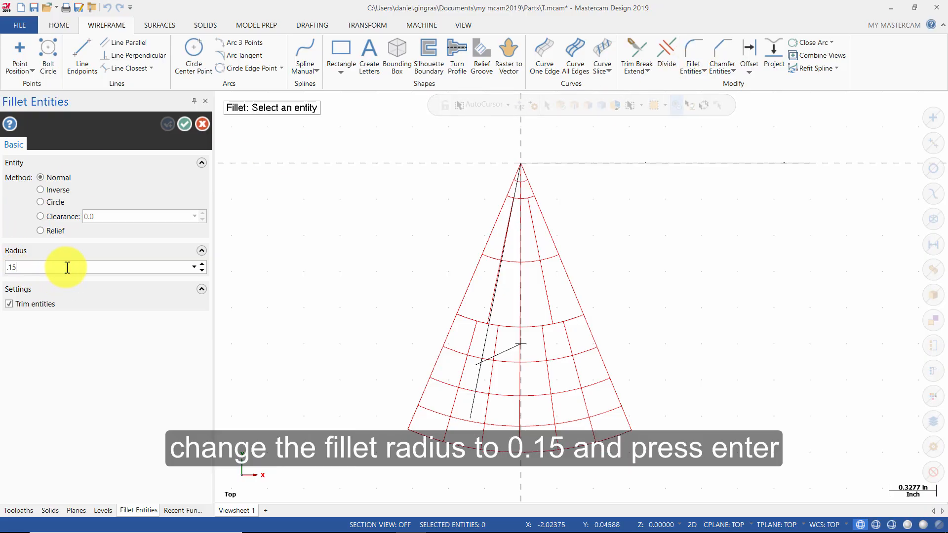
{"action": "key", "text": "Return"}
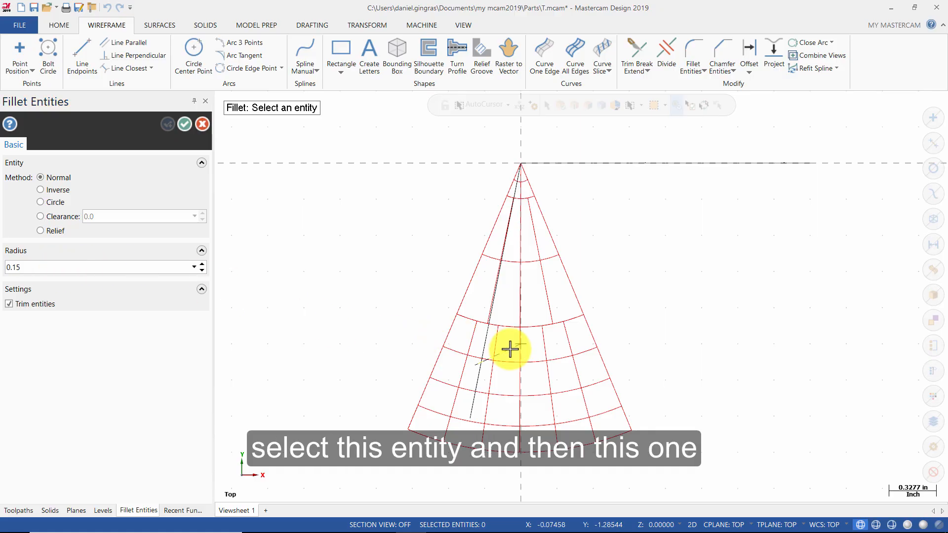
{"action": "left_click", "coordinate": [510, 349]}
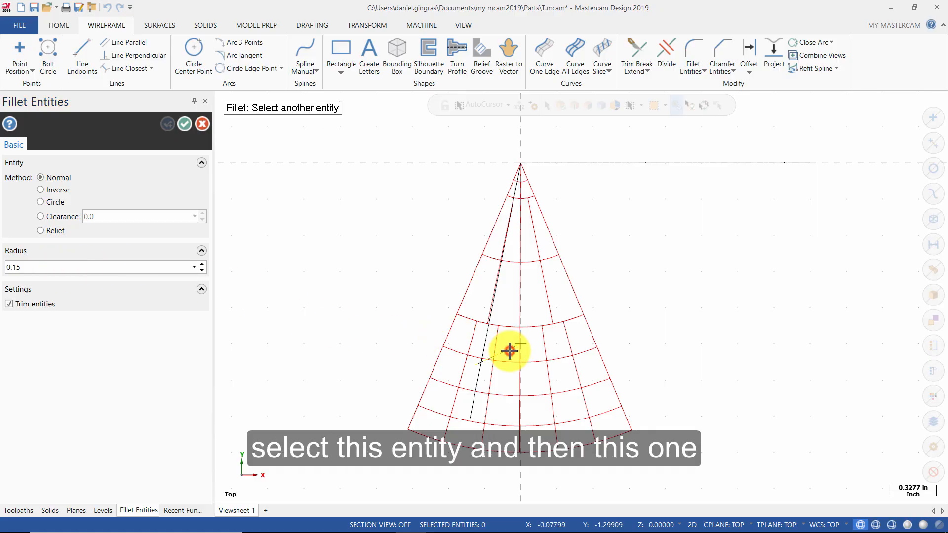
{"action": "left_click", "coordinate": [473, 393]}
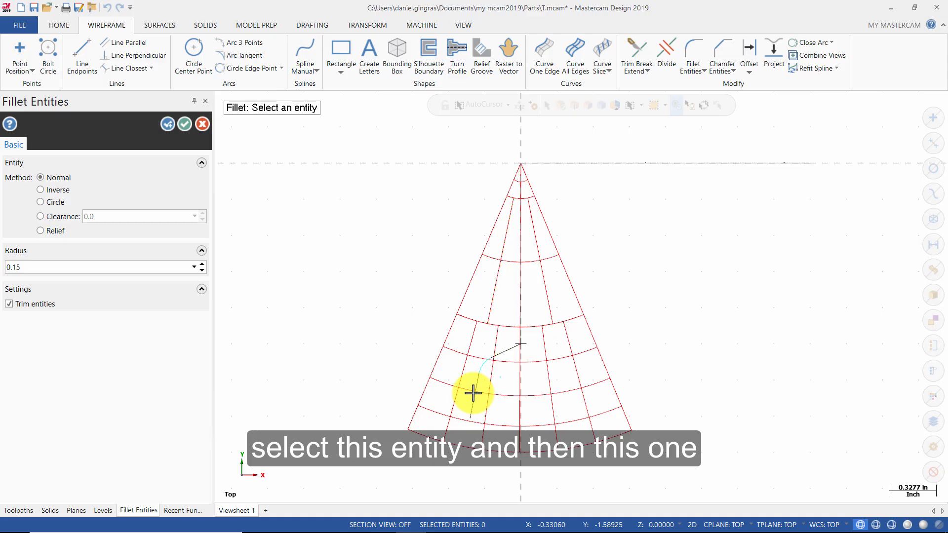
{"action": "left_click", "coordinate": [184, 126]}
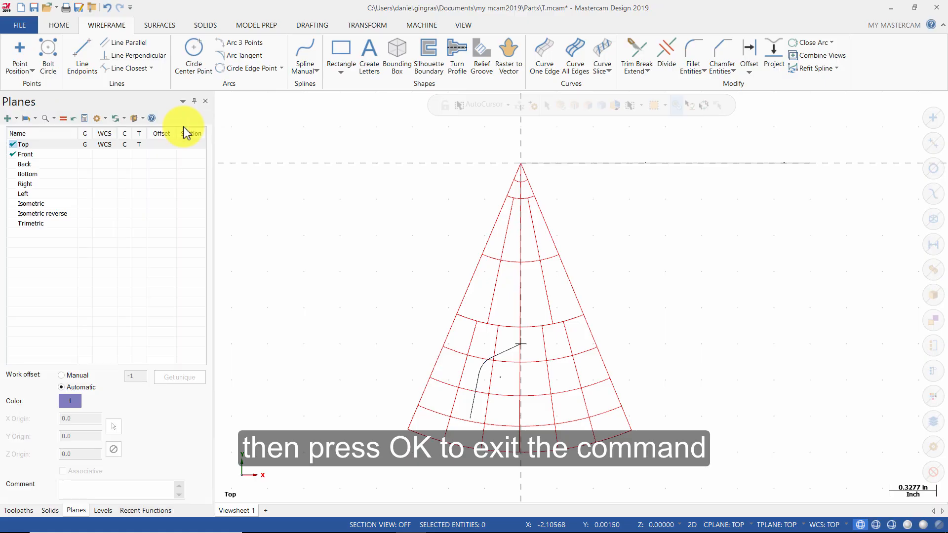
{"action": "left_click", "coordinate": [931, 120]}
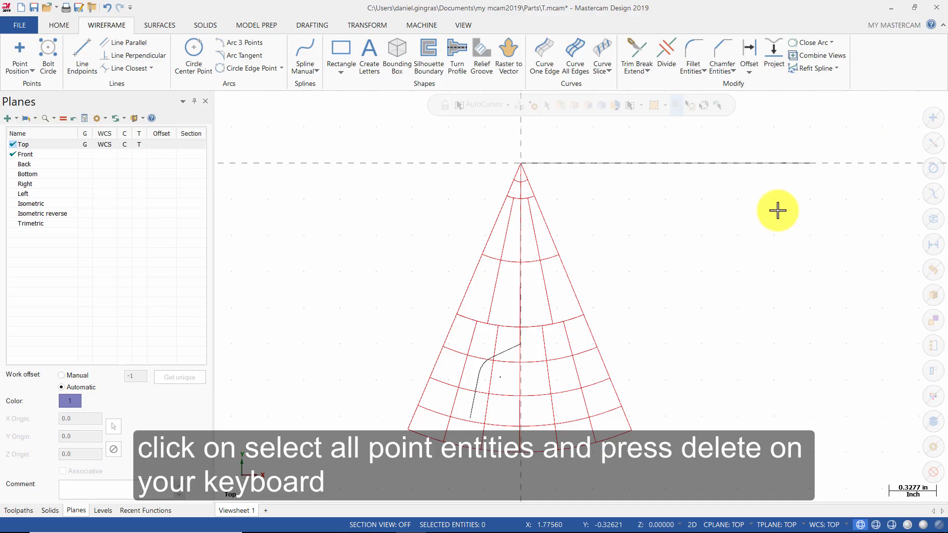
- Mirror a copy of the filleted line chain about the Y offset axis at 0.0, and clear the transform colors
{"action": "left_click", "coordinate": [367, 25]}
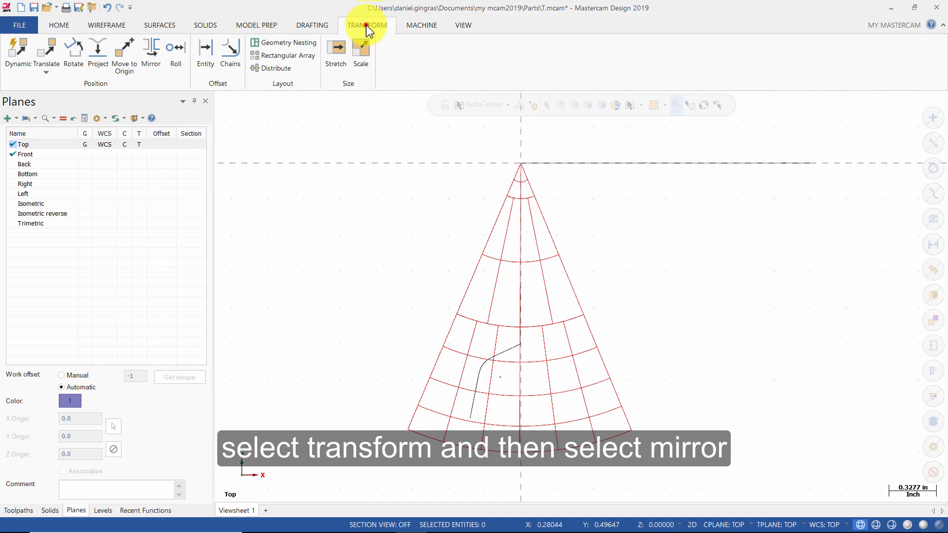
{"action": "left_click", "coordinate": [152, 52]}
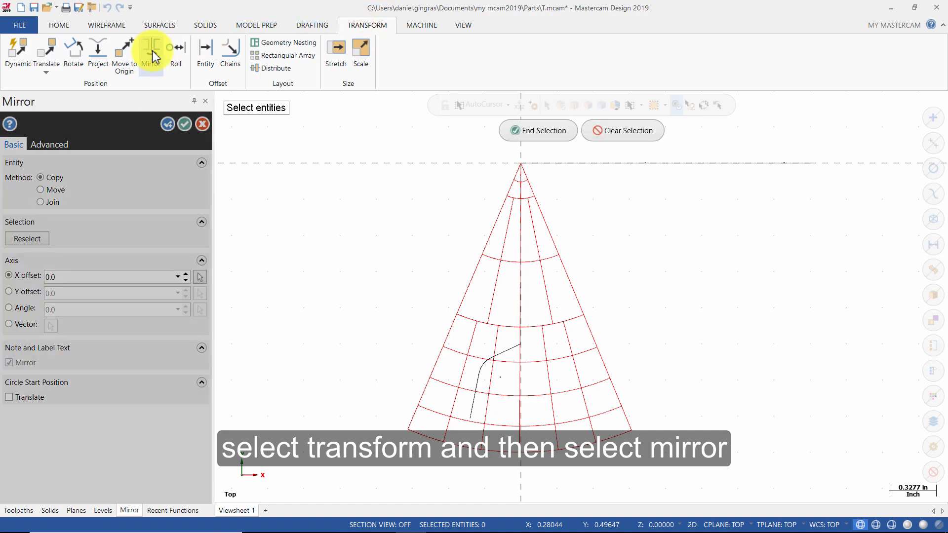
{"action": "left_click", "coordinate": [504, 351], "text": "shift"}
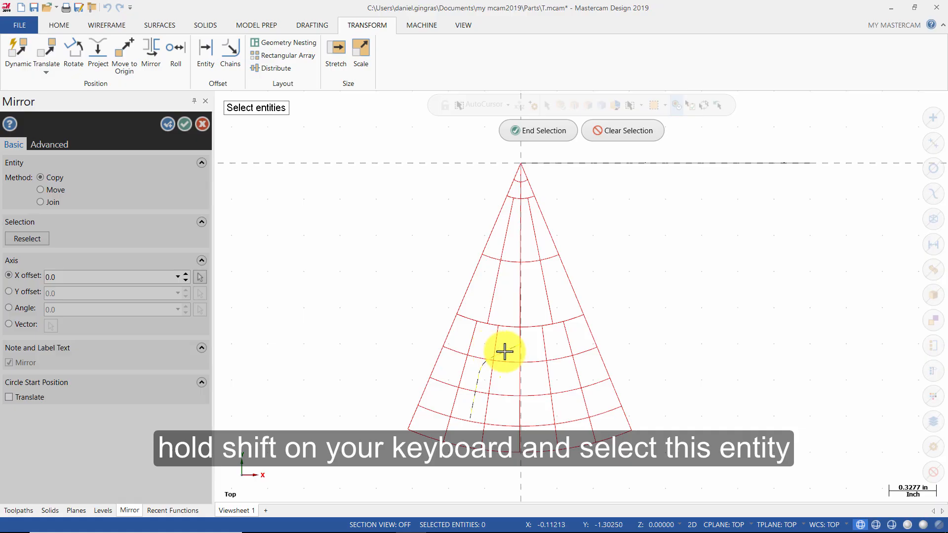
{"action": "left_click", "coordinate": [547, 134]}
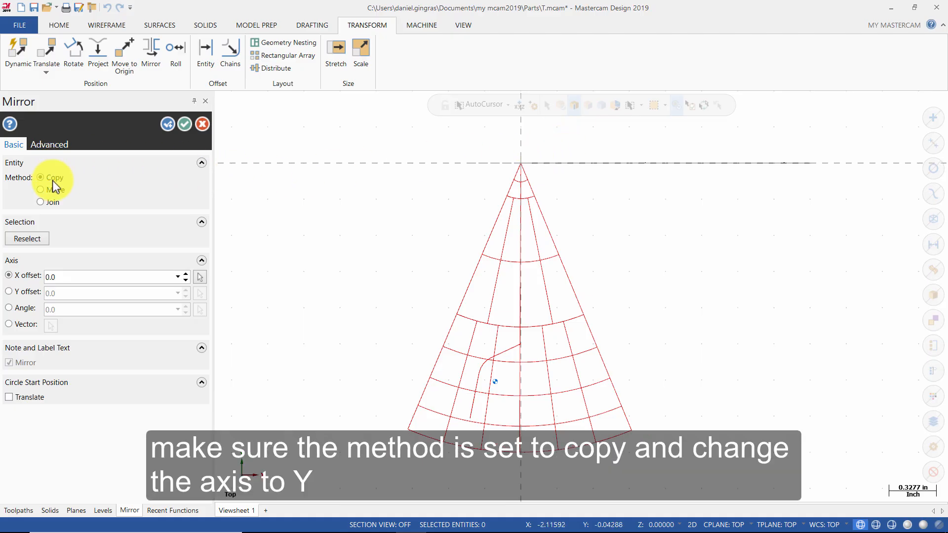
{"action": "left_click", "coordinate": [9, 292]}
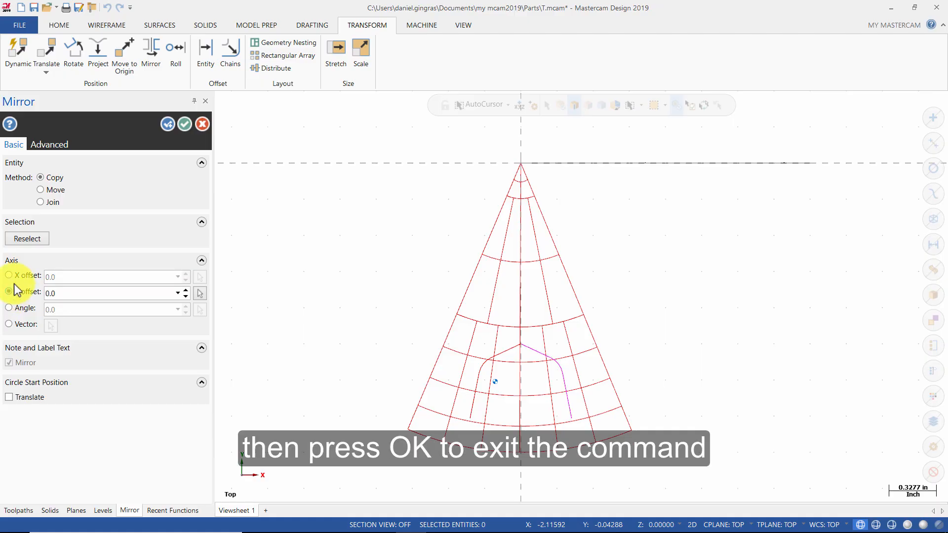
{"action": "left_click", "coordinate": [182, 127]}
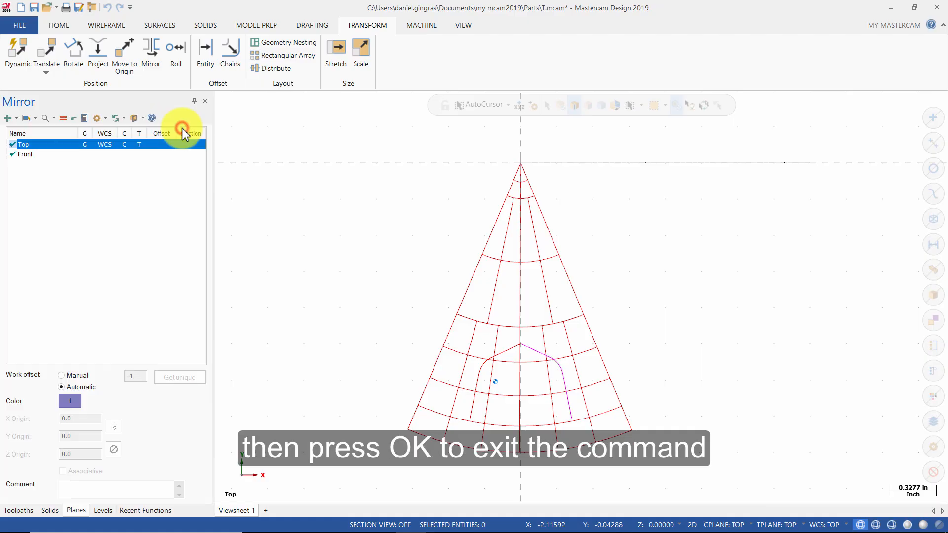
{"action": "right_click", "coordinate": [286, 229]}
{"action": "left_click", "coordinate": [314, 213]}
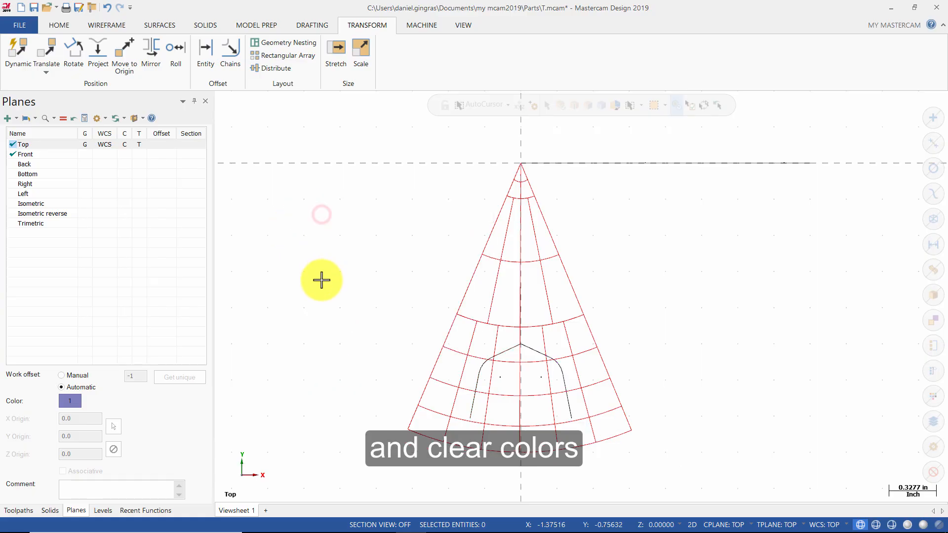
- Close the profile with a 1.8 radius endpoint arc between the two open line ends, keeping the shallow arc that bulges away from the origin
{"action": "left_click", "coordinate": [120, 31]}
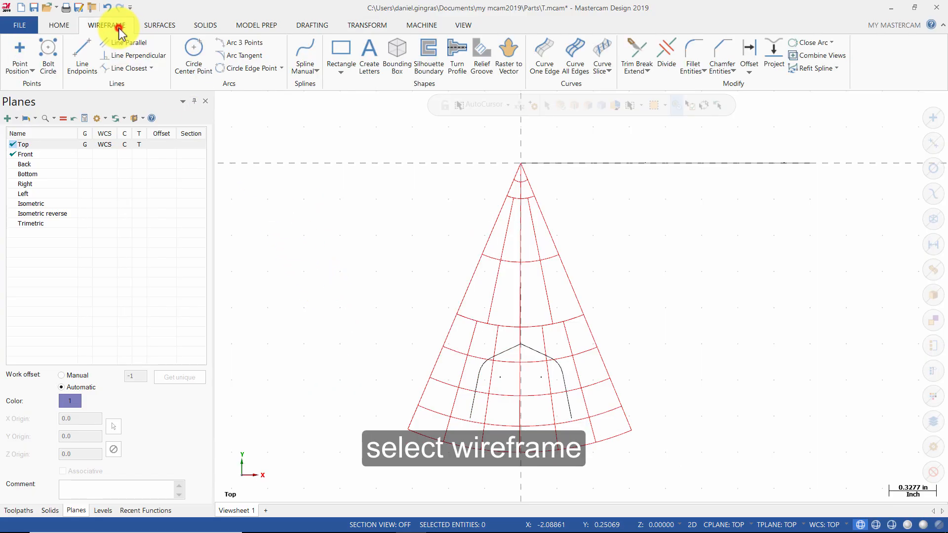
{"action": "left_click", "coordinate": [282, 69]}
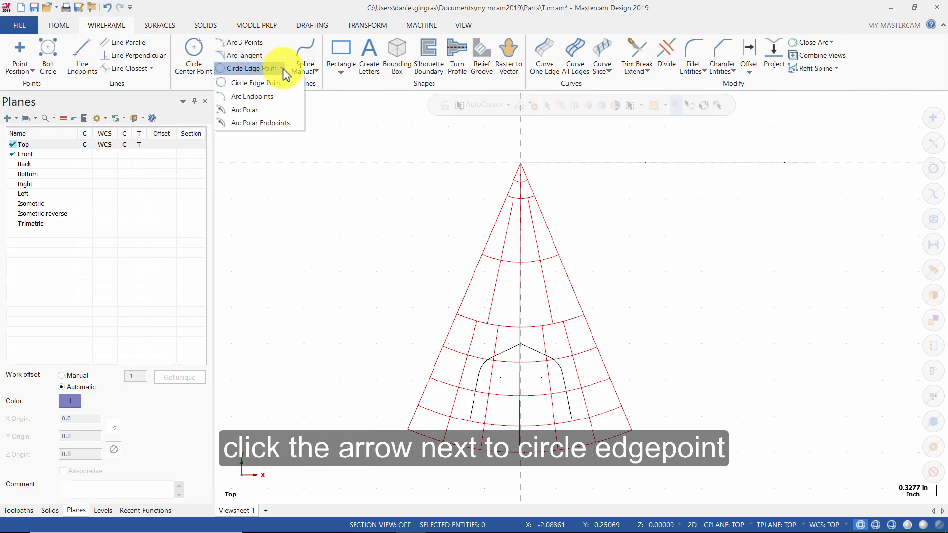
{"action": "left_click", "coordinate": [258, 97]}
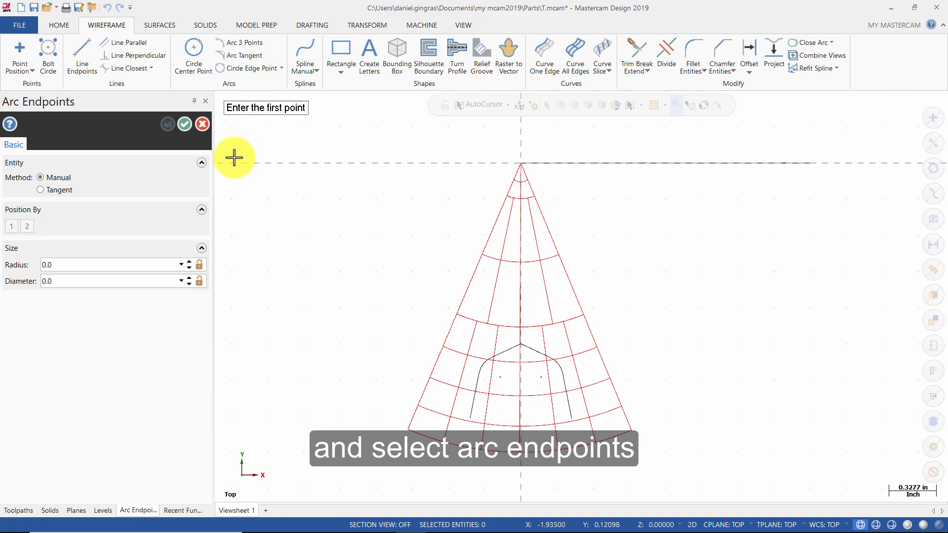
{"action": "left_click", "coordinate": [99, 266]}
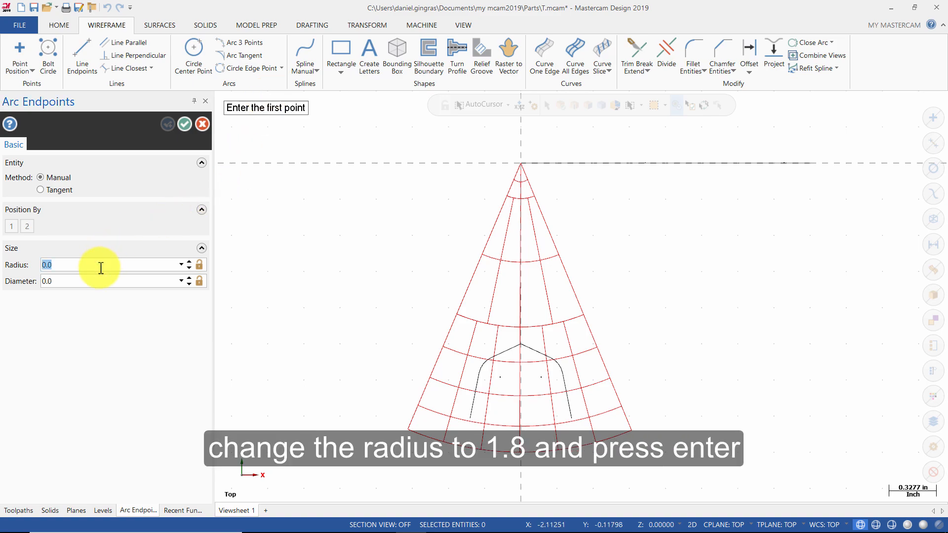
{"action": "type", "text": "1.8"}
{"action": "key", "text": "Return"}
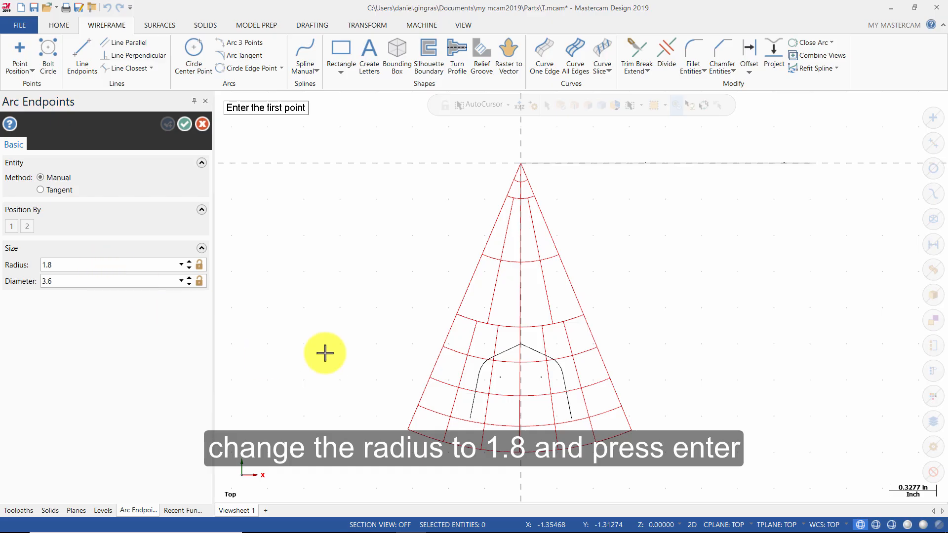
{"action": "left_click", "coordinate": [471, 420]}
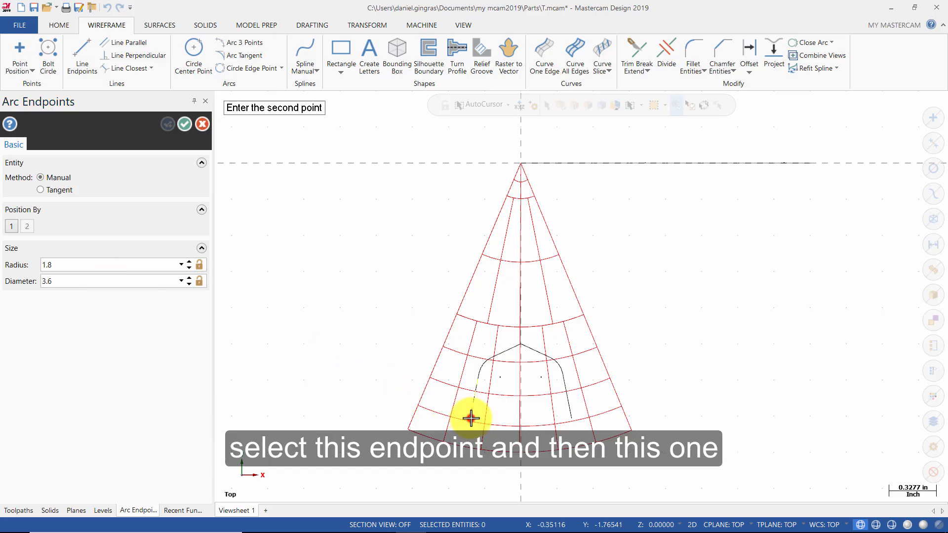
{"action": "left_click", "coordinate": [573, 419]}
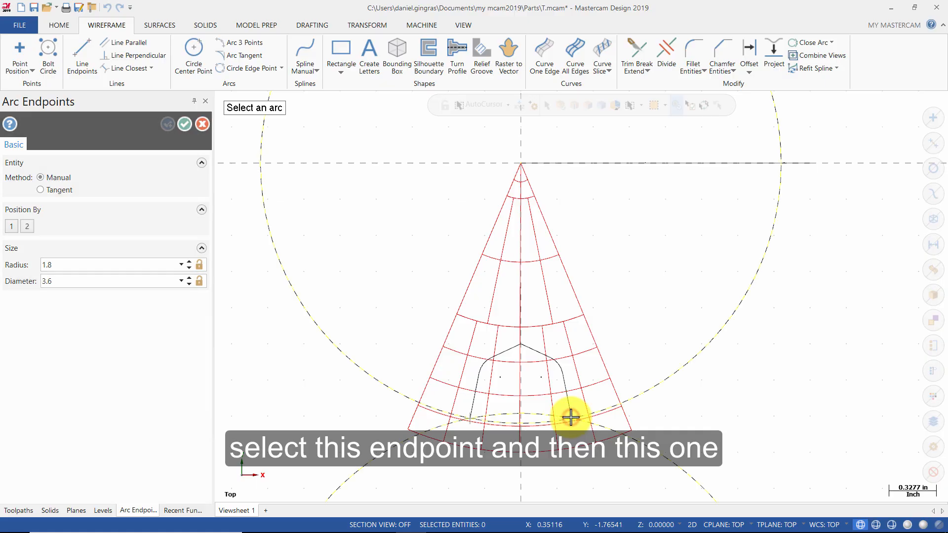
{"action": "scroll", "coordinate": [555, 430], "scroll_direction": "up", "scroll_amount": 5}
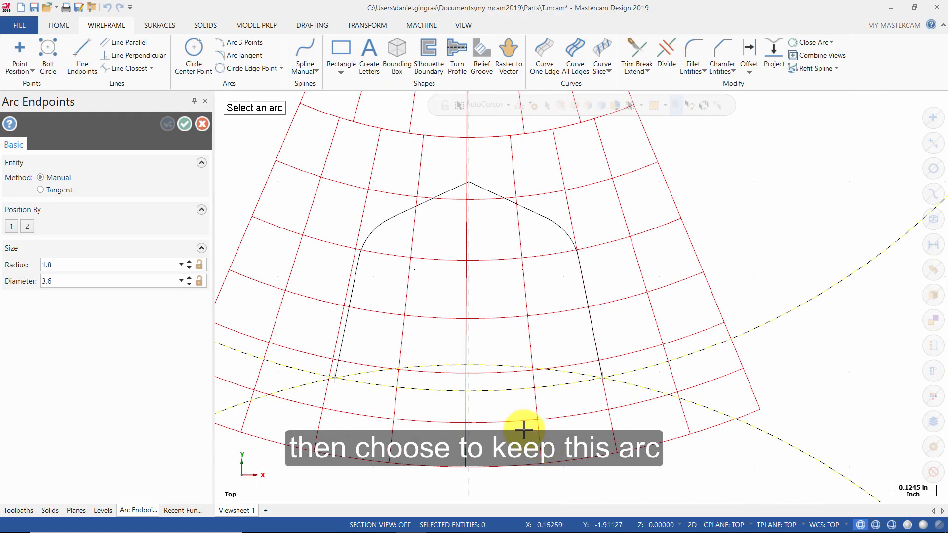
{"action": "left_click", "coordinate": [502, 390]}
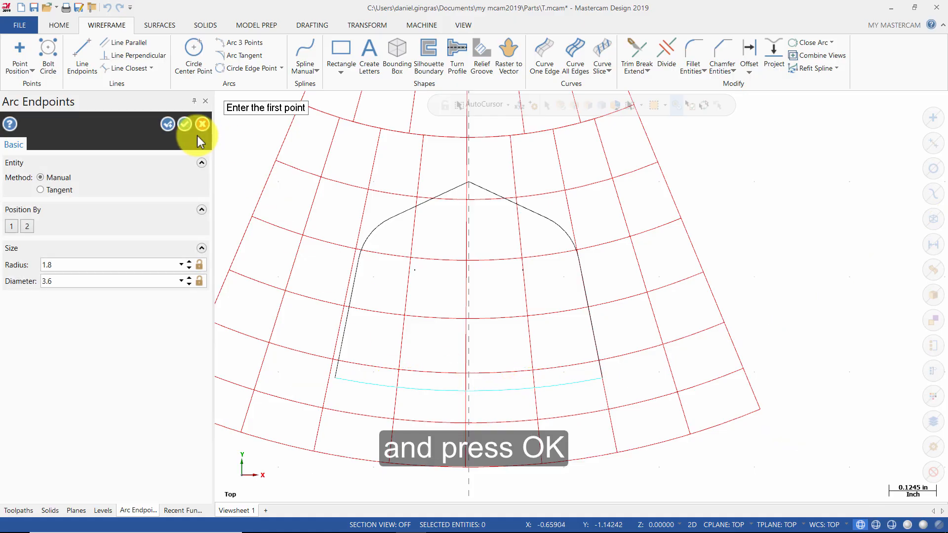
{"action": "left_click", "coordinate": [185, 124]}
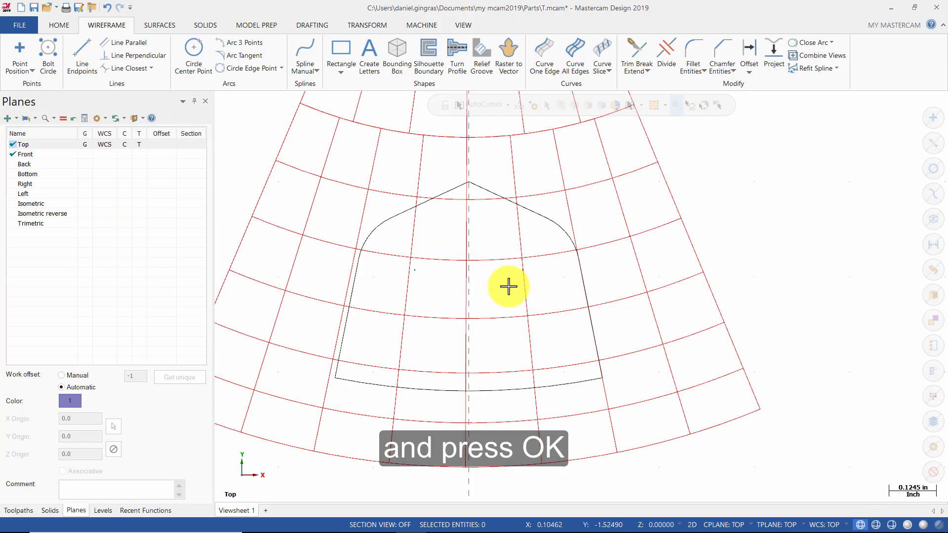
- Fillet the remaining sharp corners of the closed pocket chain with a 0.15 radius, without refilleting the existing fillets
{"action": "left_click", "coordinate": [705, 71]}
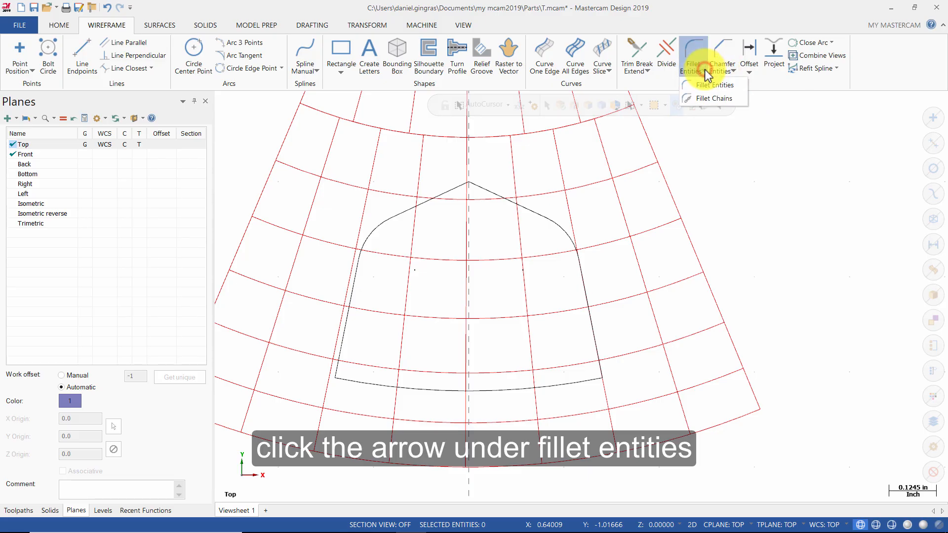
{"action": "left_click", "coordinate": [703, 98]}
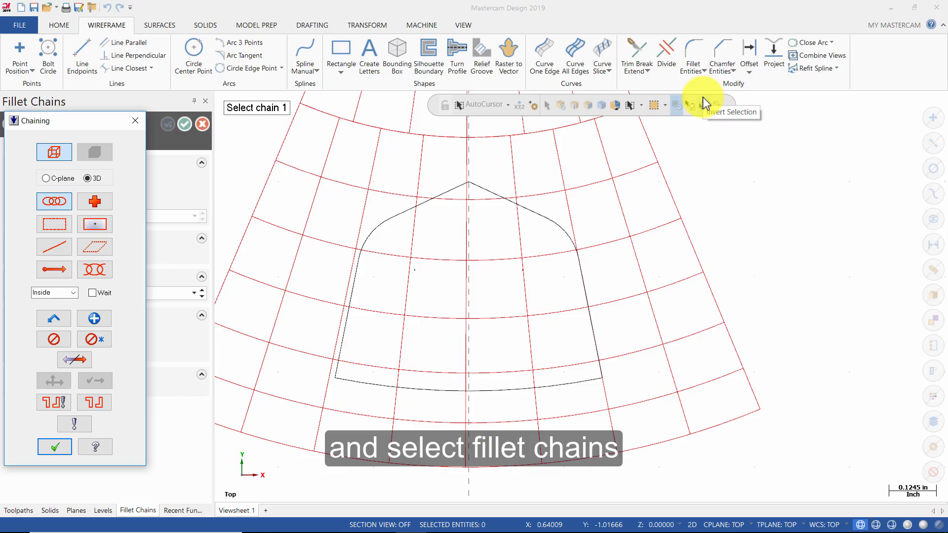
{"action": "left_click", "coordinate": [597, 361]}
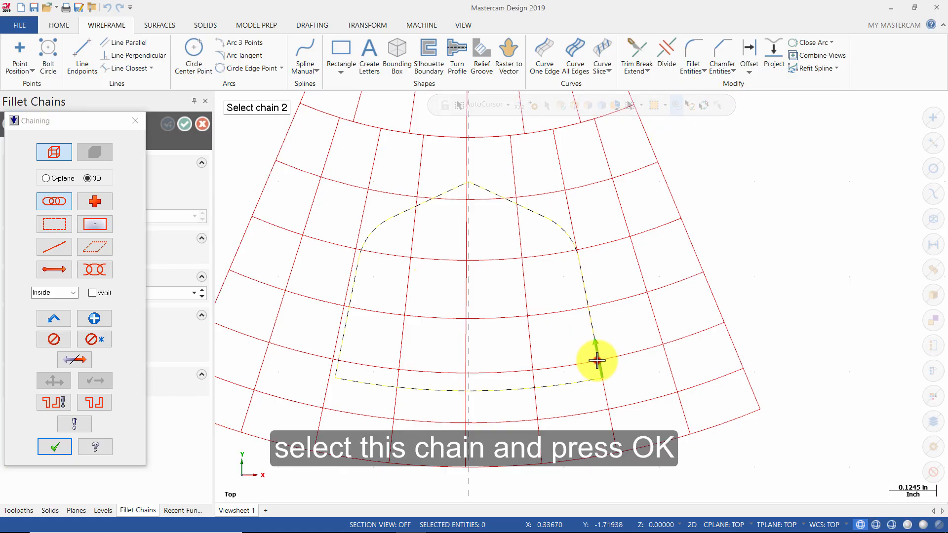
{"action": "left_click", "coordinate": [46, 448]}
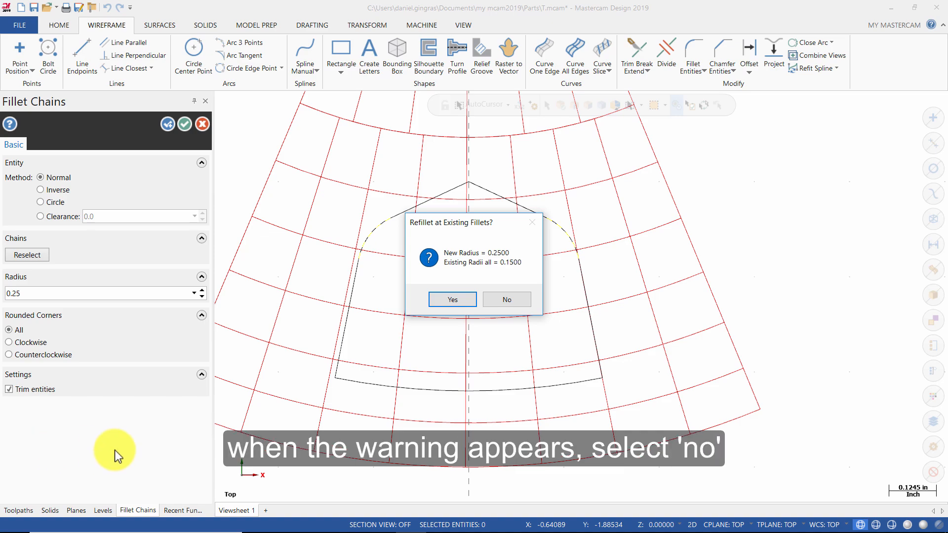
{"action": "left_click", "coordinate": [506, 300]}
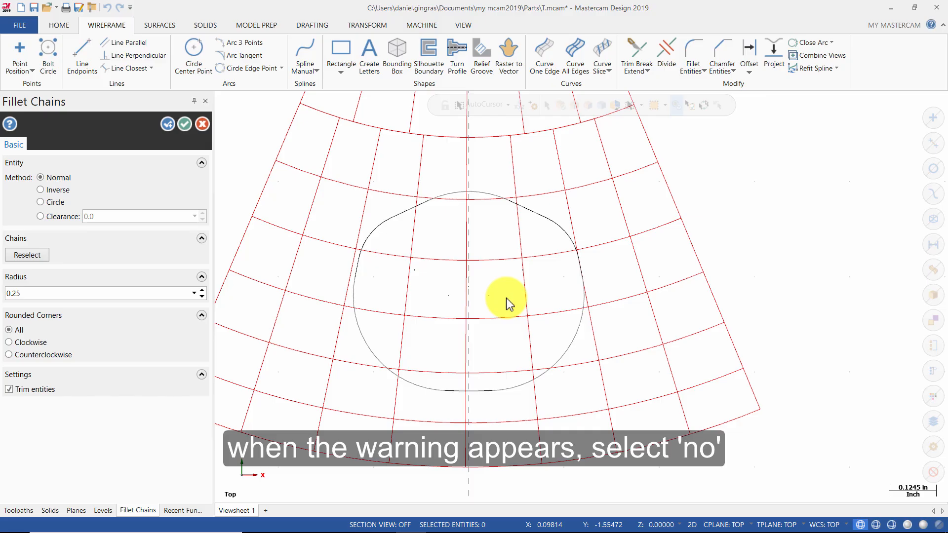
{"action": "double_click", "coordinate": [110, 297]}
{"action": "type", "text": "."}
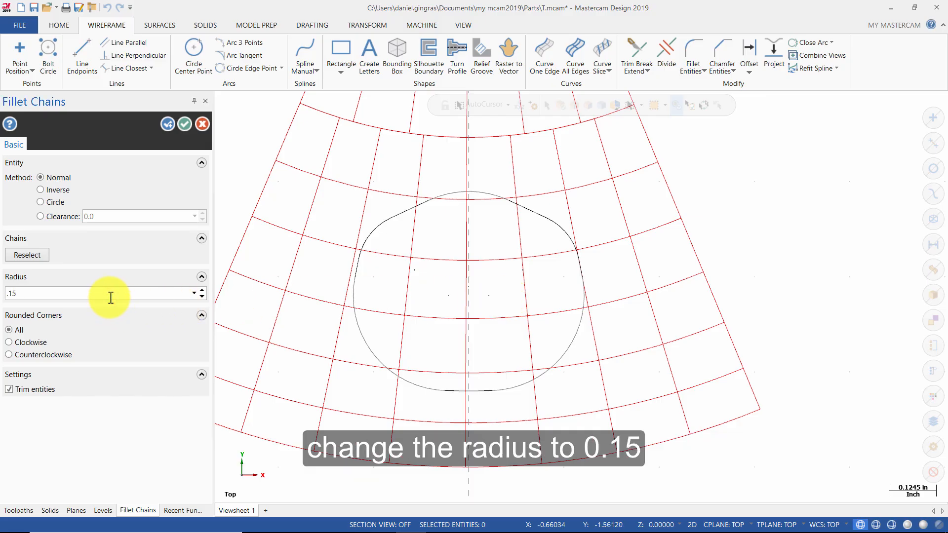
{"action": "key", "text": "Return"}
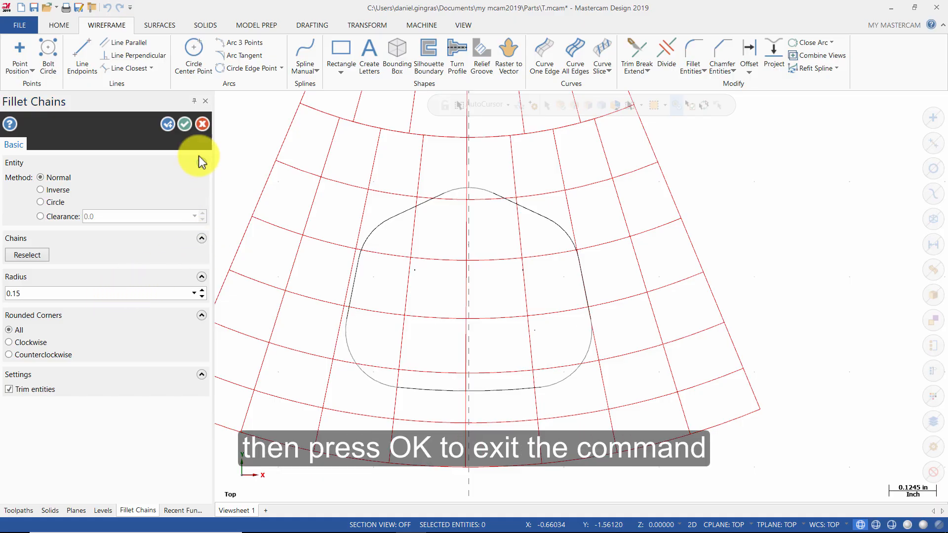
{"action": "left_click", "coordinate": [189, 126]}
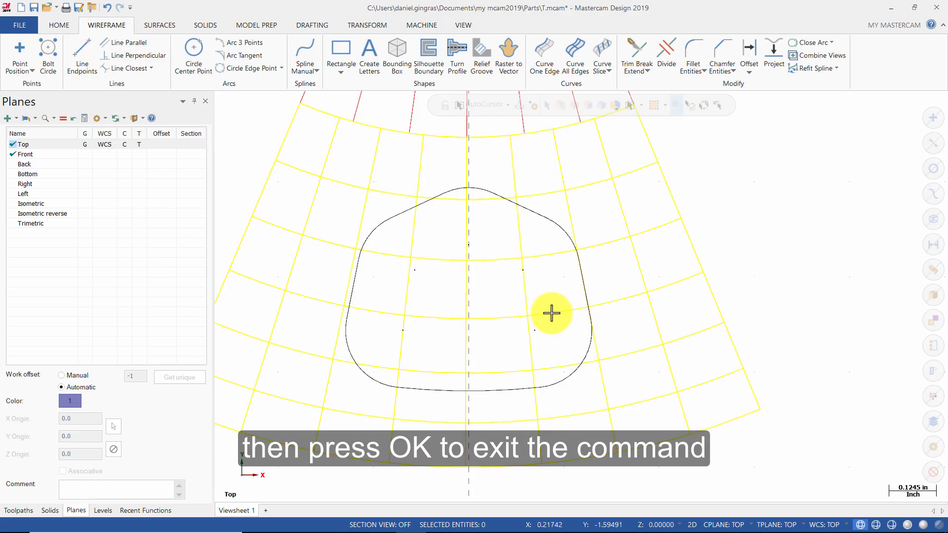
- Start projecting the whole closed pocket chain, using the Move method
{"action": "scroll", "coordinate": [552, 313], "scroll_direction": "down", "scroll_amount": 1}
{"action": "scroll", "coordinate": [768, 293], "scroll_direction": "down", "scroll_amount": 1}
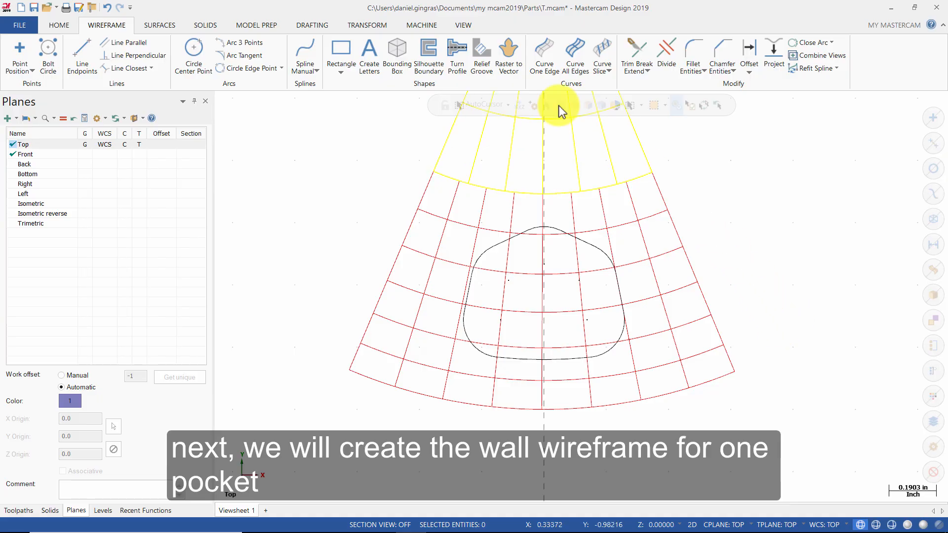
{"action": "left_click", "coordinate": [367, 25]}
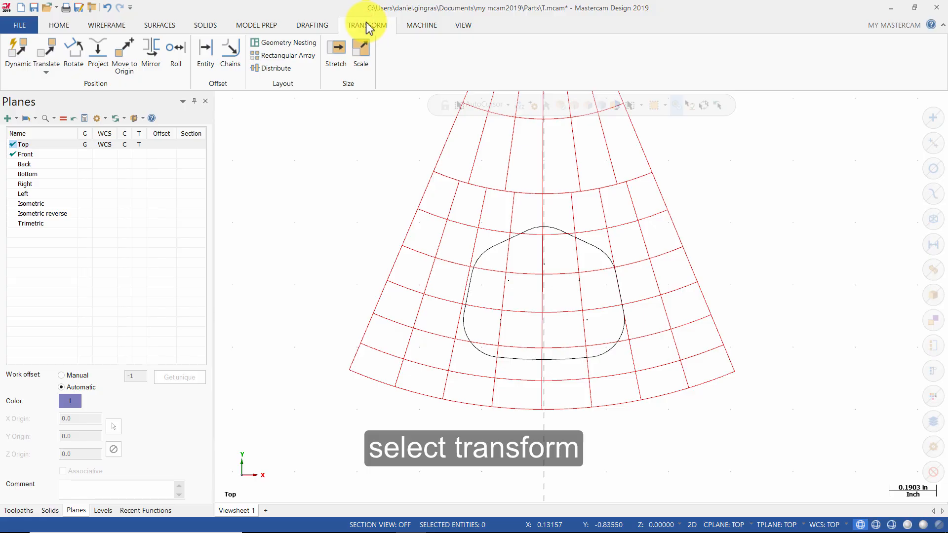
{"action": "left_click", "coordinate": [97, 57]}
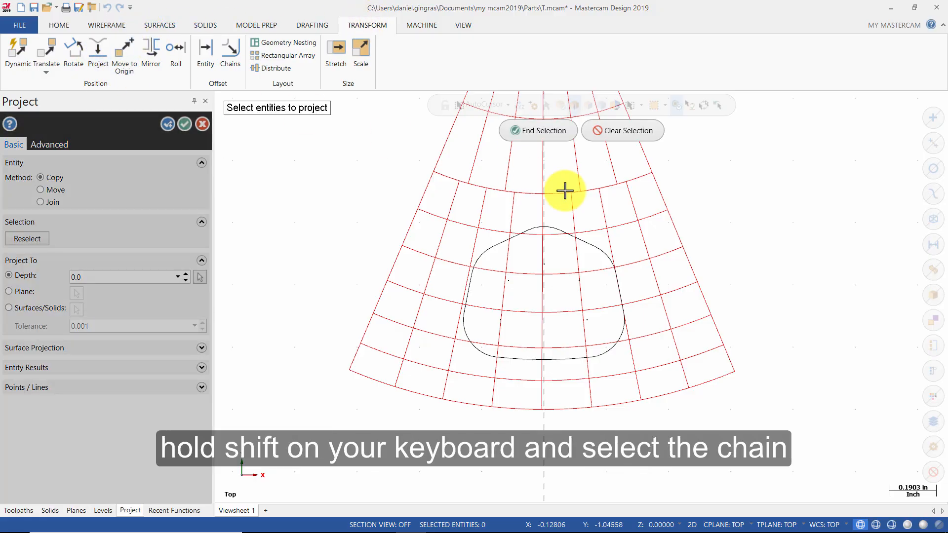
{"action": "left_click", "coordinate": [602, 249], "text": "shift"}
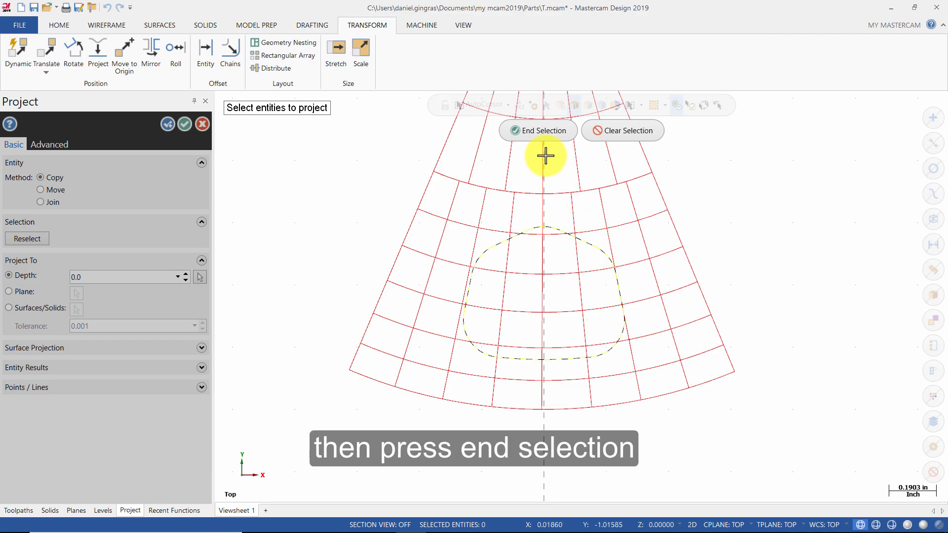
{"action": "left_click", "coordinate": [542, 136]}
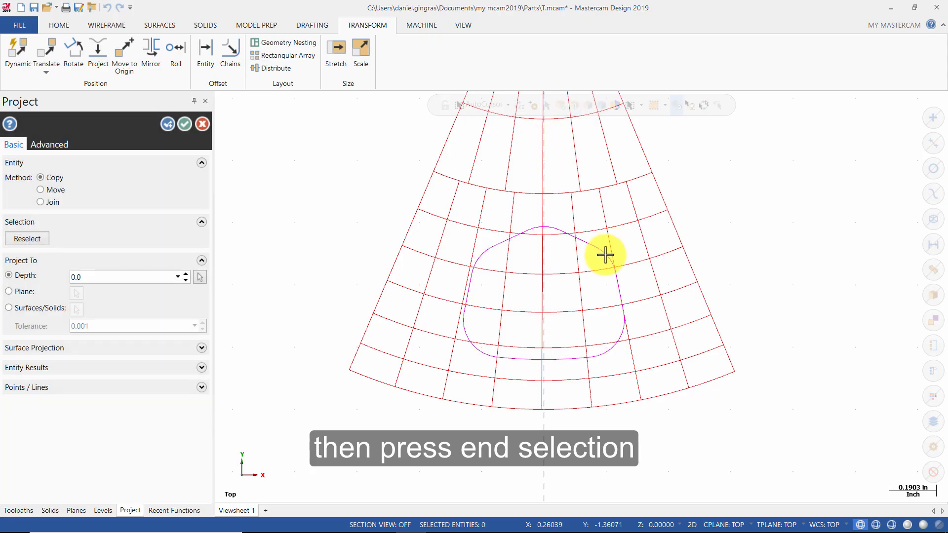
{"action": "left_click", "coordinate": [55, 190]}
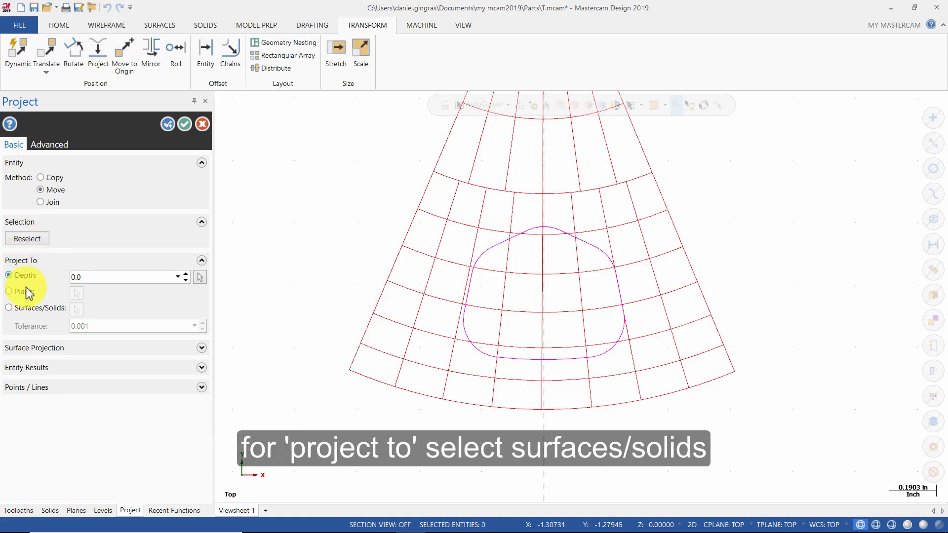
- Project the chain onto the wide outer red surface with shading turned on, and finish in the Isometric view
{"action": "left_click", "coordinate": [23, 309]}
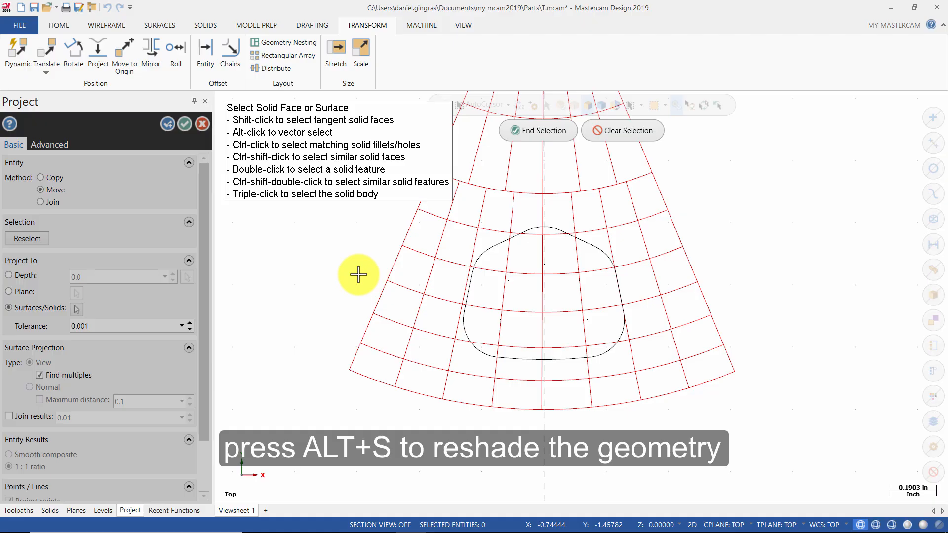
{"action": "key", "text": "alt+s"}
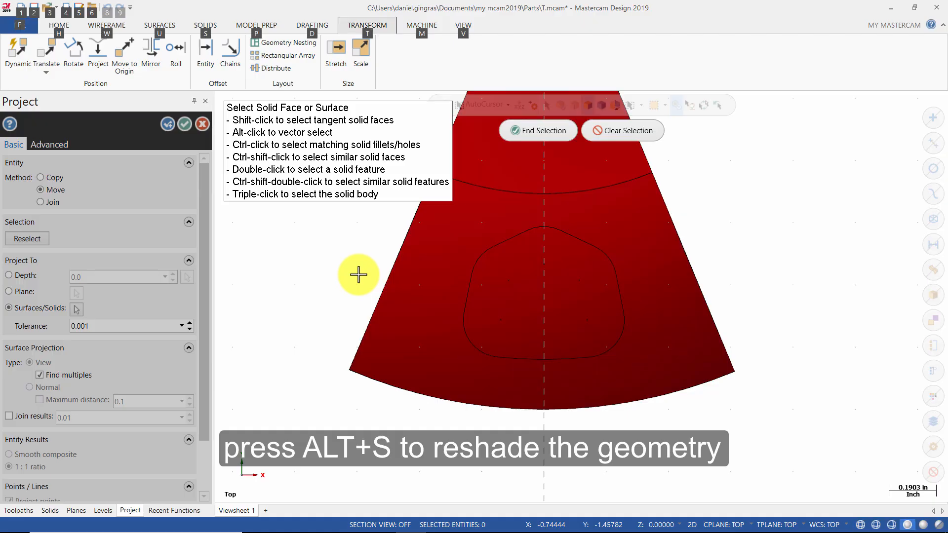
{"action": "left_click", "coordinate": [653, 327]}
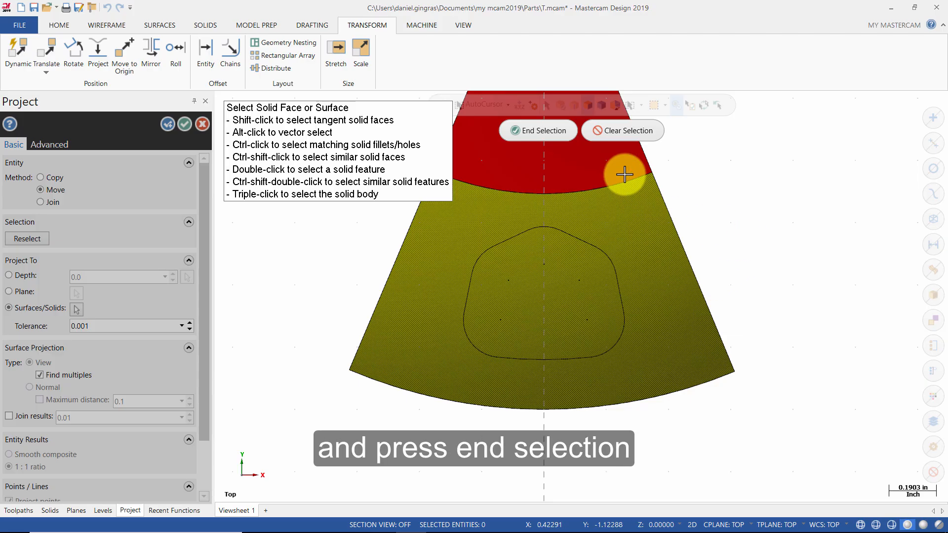
{"action": "left_click", "coordinate": [555, 130]}
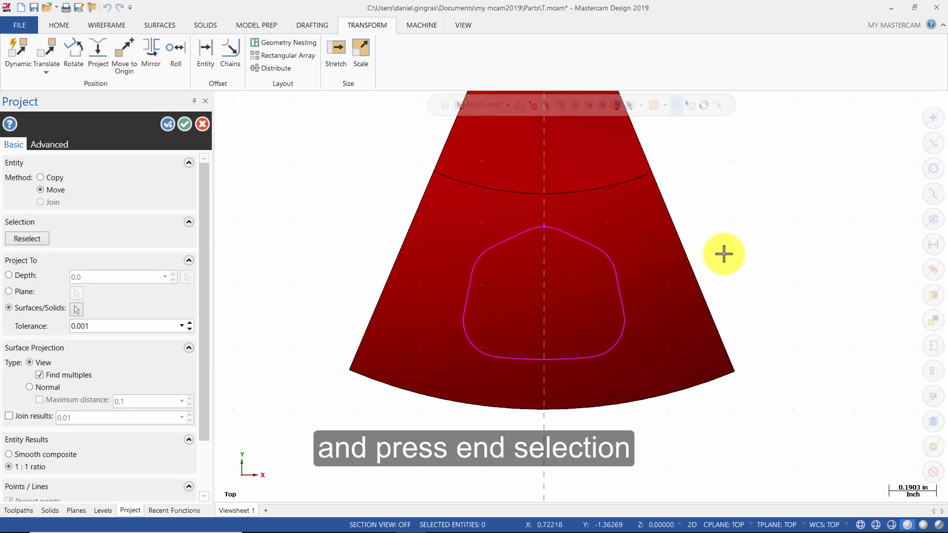
{"action": "right_click", "coordinate": [738, 270]}
{"action": "left_click", "coordinate": [774, 364]}
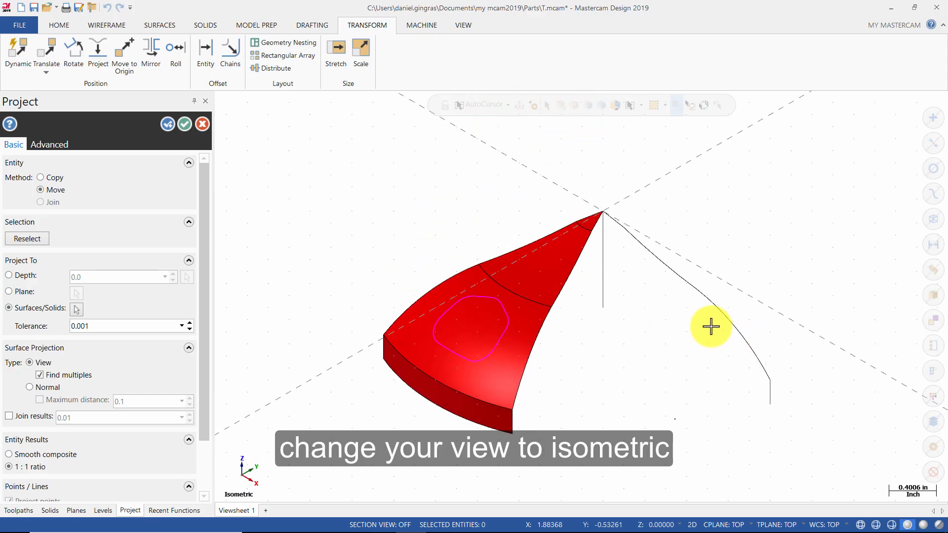
{"action": "left_click", "coordinate": [185, 124]}
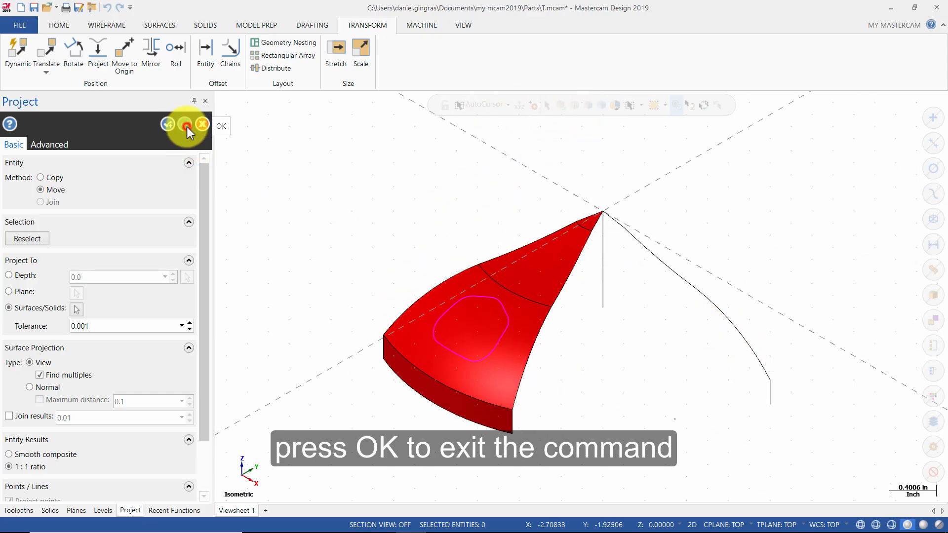
- Clear the transform colors and switch the construction mode to 3D
{"action": "right_click", "coordinate": [394, 240]}
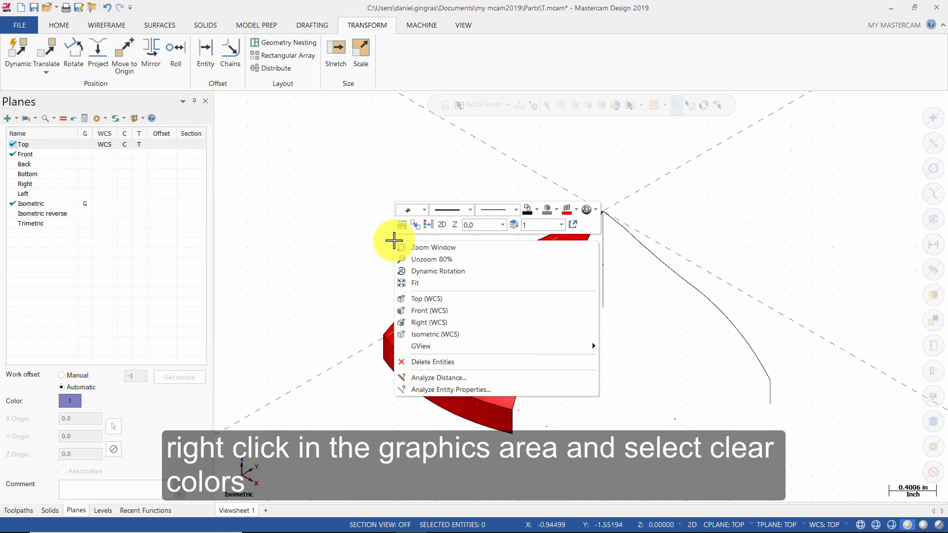
{"action": "left_click", "coordinate": [428, 223]}
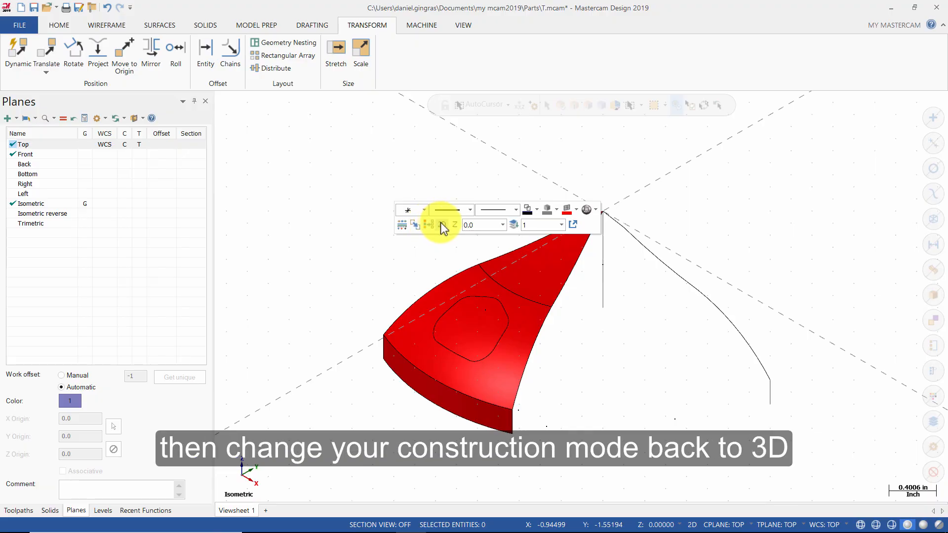
{"action": "left_click", "coordinate": [441, 225]}
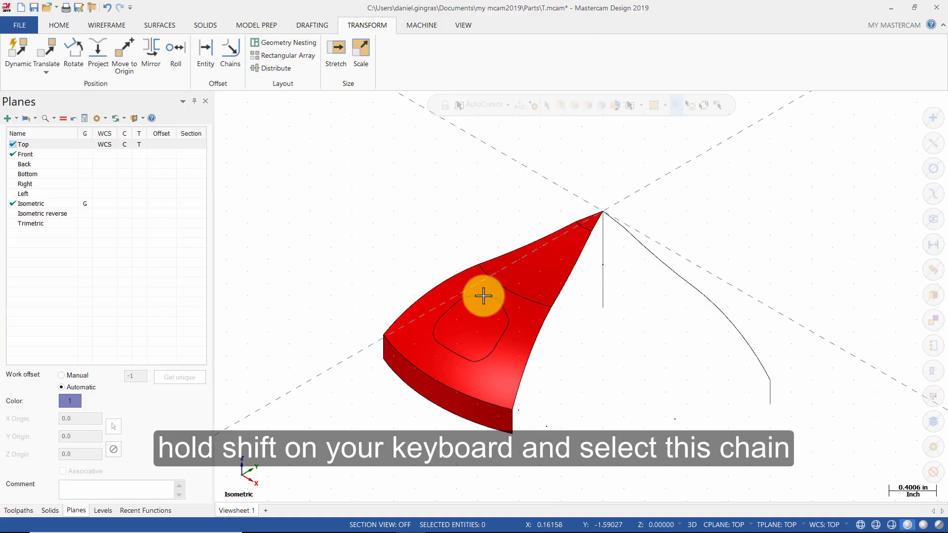
- Isolate the projected pocket chain, analyze it for overlapping entities and direction reversals, and redisplay the hidden entities
{"action": "left_click", "coordinate": [505, 313], "text": "shift"}
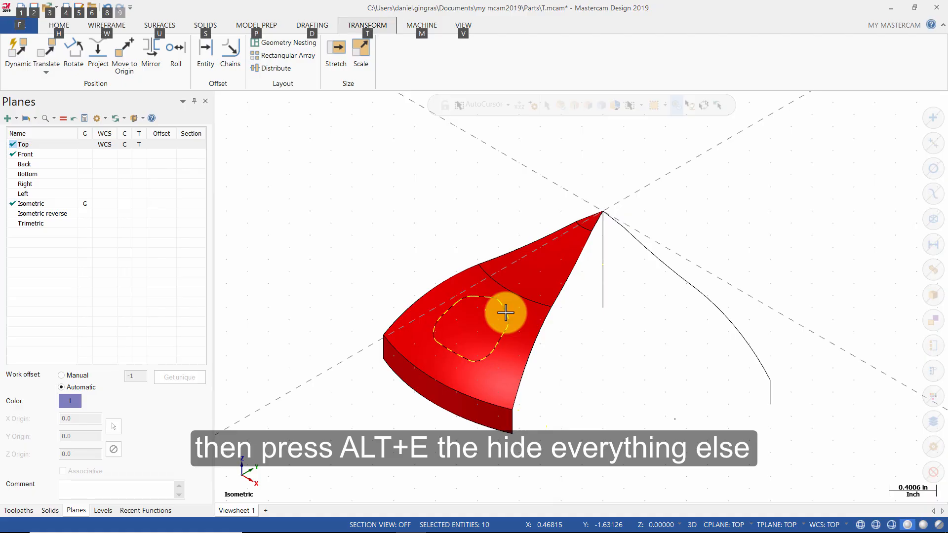
{"action": "key", "text": "alt+e"}
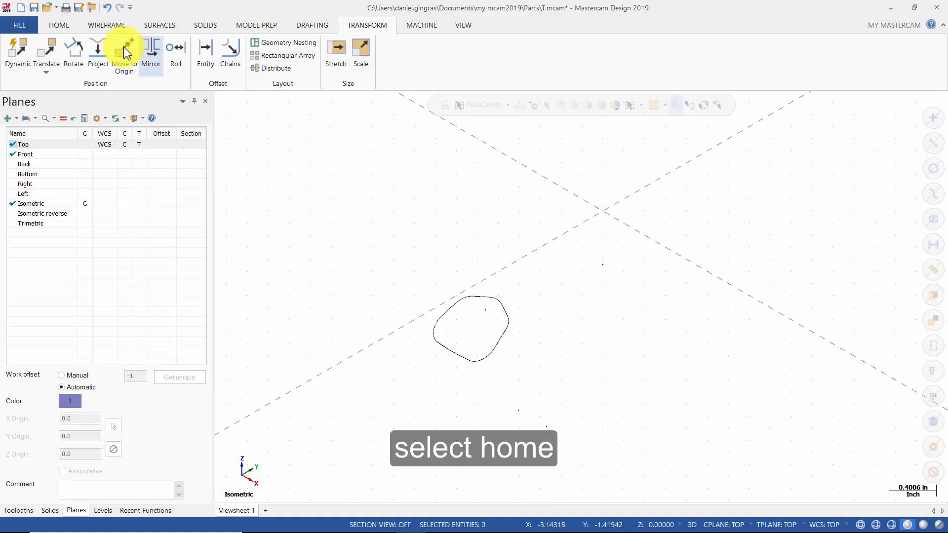
{"action": "left_click", "coordinate": [61, 26]}
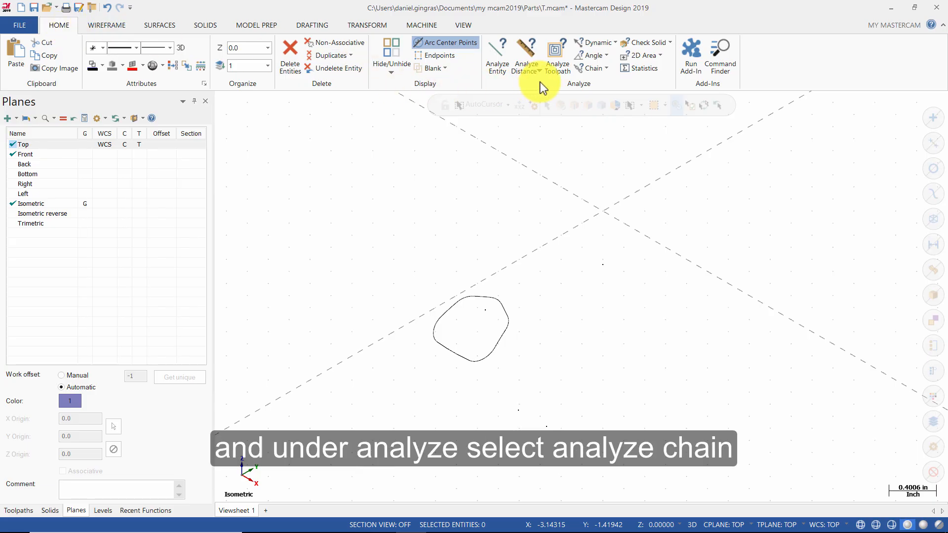
{"action": "left_click", "coordinate": [592, 69]}
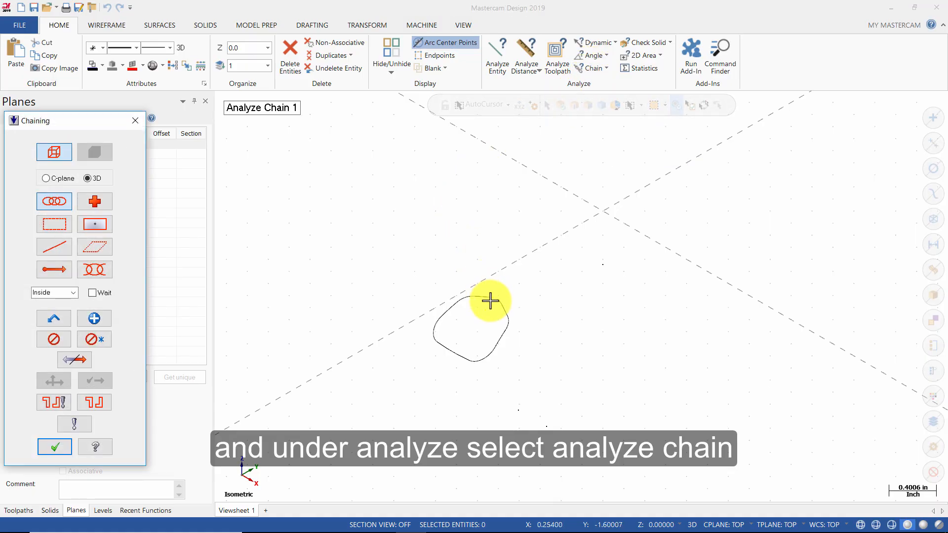
{"action": "left_click", "coordinate": [486, 294]}
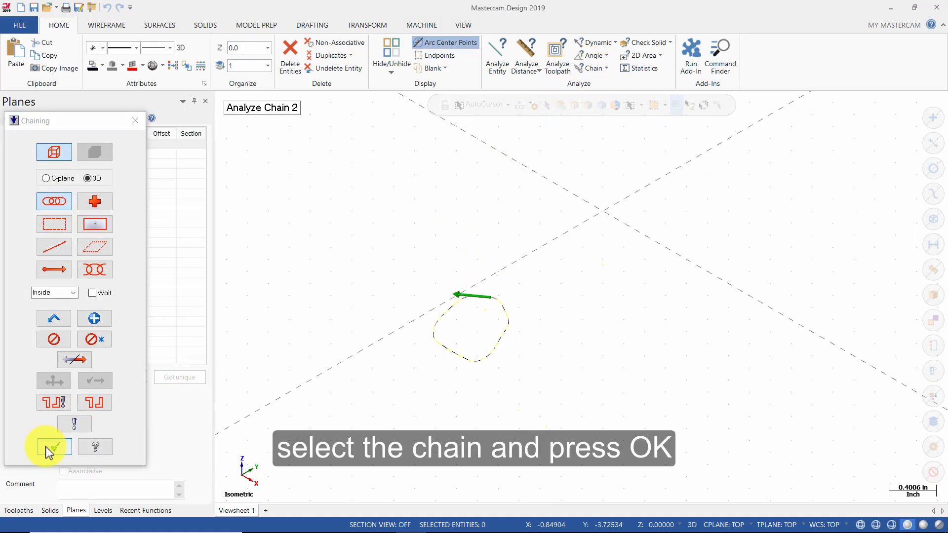
{"action": "left_click", "coordinate": [49, 447]}
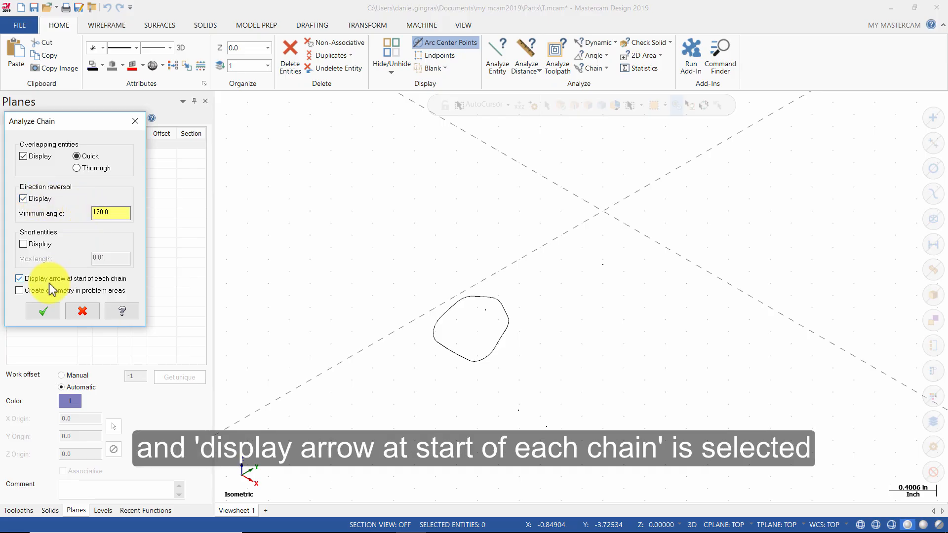
{"action": "left_click", "coordinate": [52, 309]}
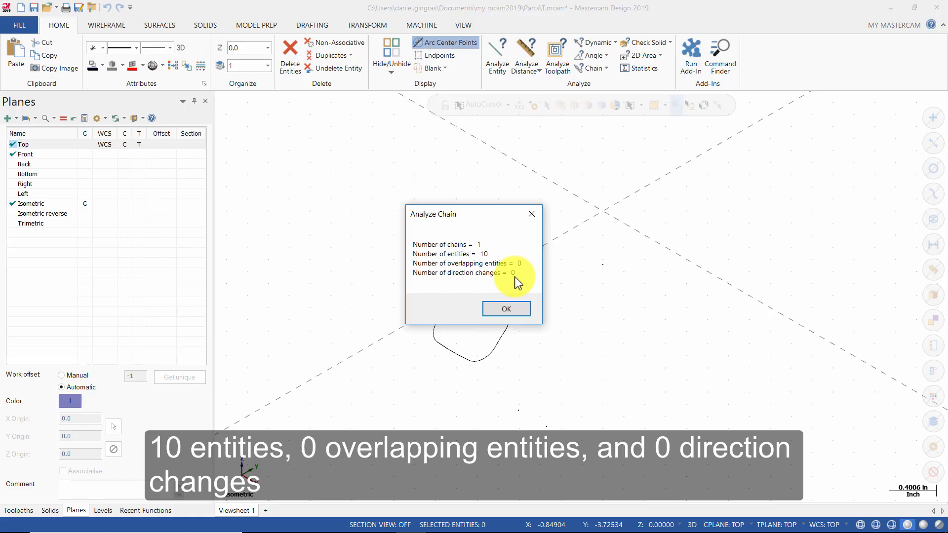
{"action": "left_click", "coordinate": [512, 306]}
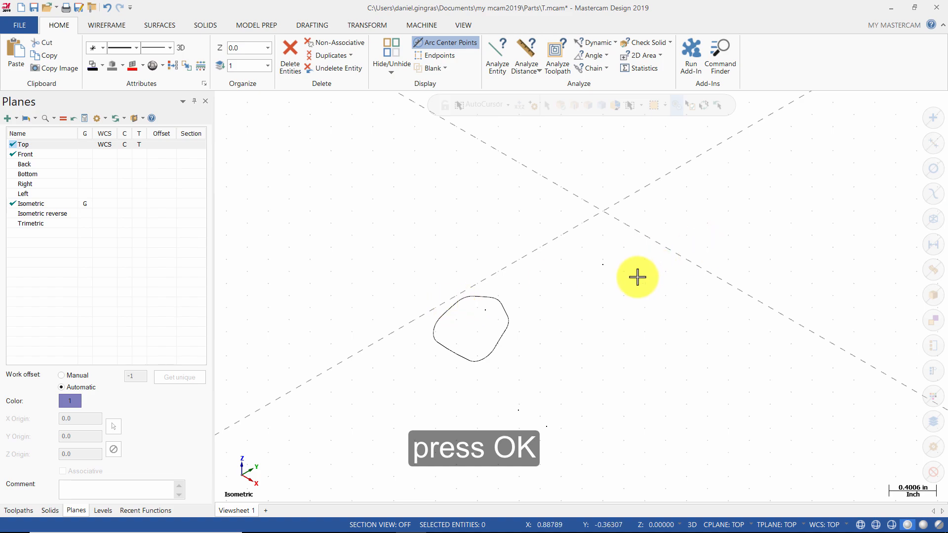
{"action": "key", "text": "alt+e"}
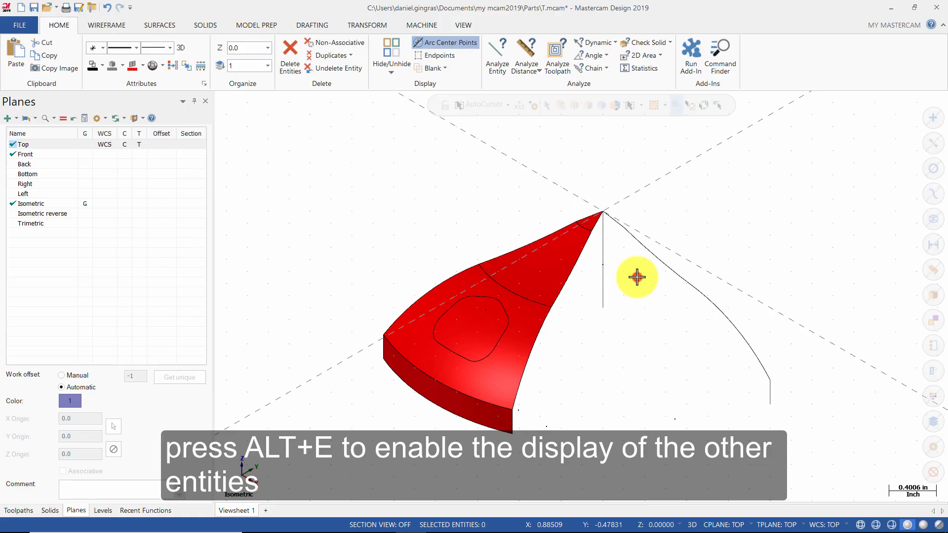
- Translate a copy of the projected pocket chain by -0.25 in Z with shading turned off, and clear the transform colors
{"action": "left_click", "coordinate": [504, 334], "text": "shift"}
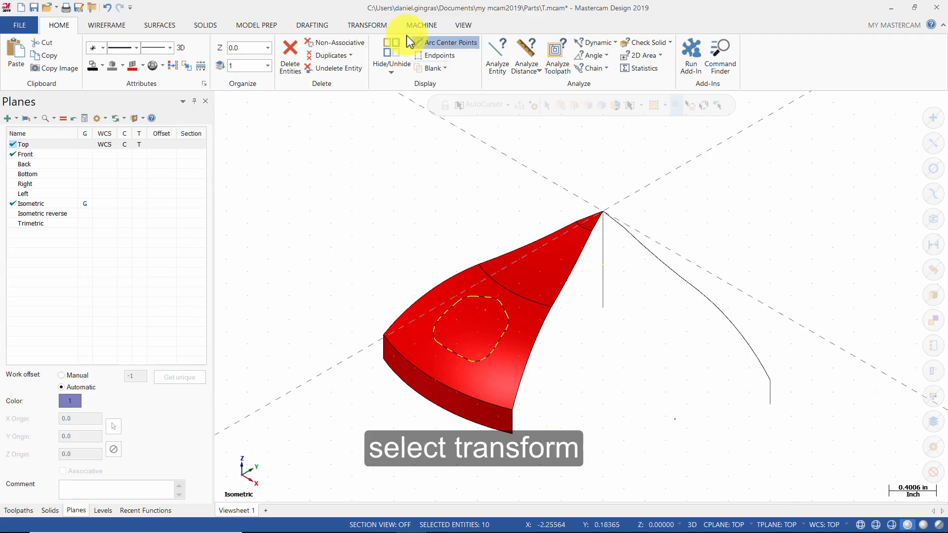
{"action": "left_click", "coordinate": [373, 25]}
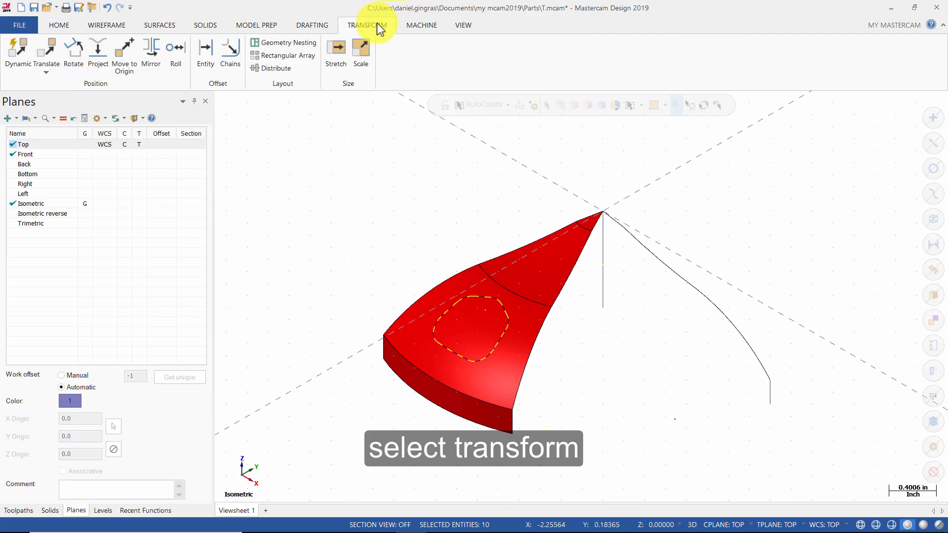
{"action": "left_click", "coordinate": [47, 55]}
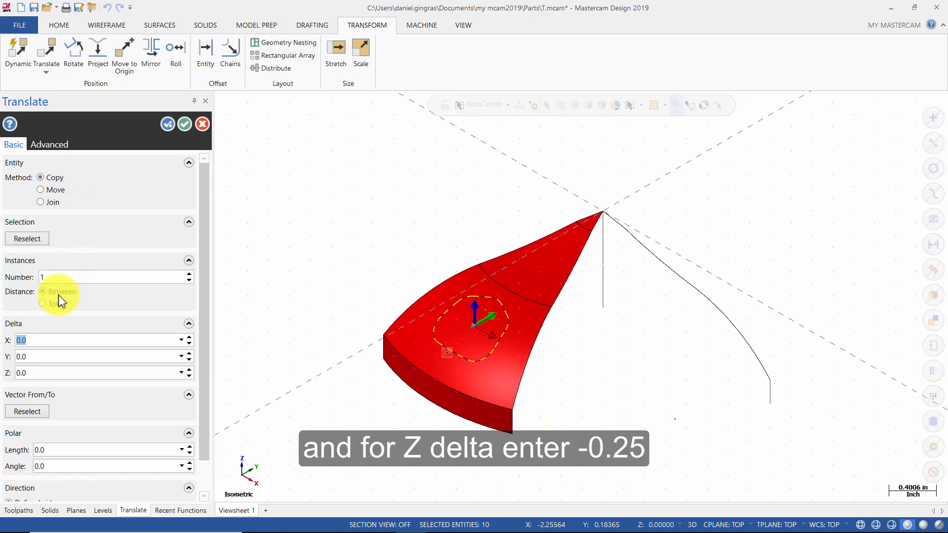
{"action": "left_click", "coordinate": [64, 371]}
{"action": "type", "text": "-.25"}
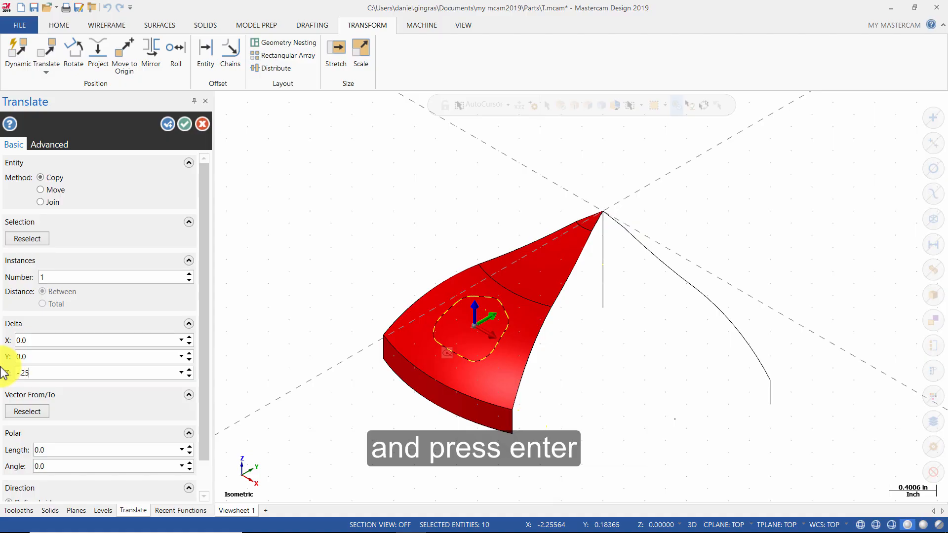
{"action": "key", "text": "Return"}
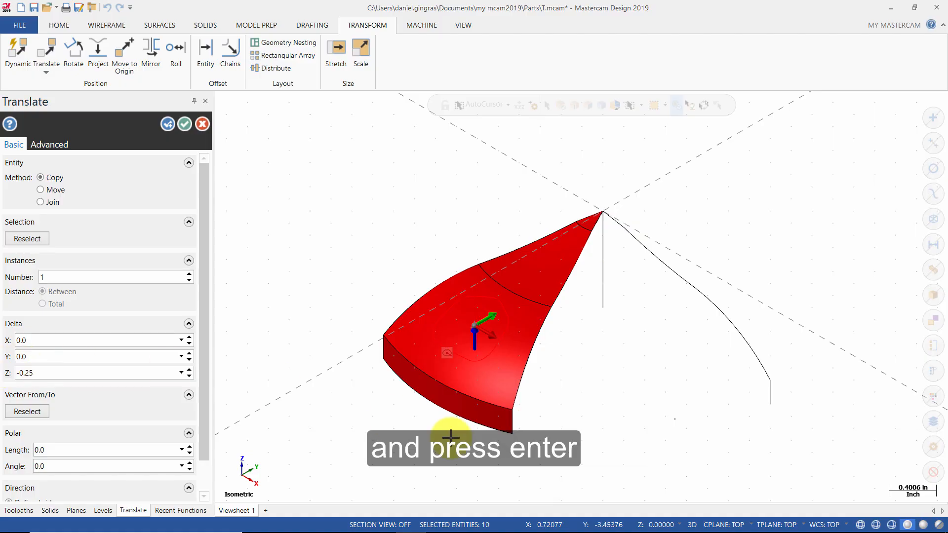
{"action": "key", "text": "alt+s"}
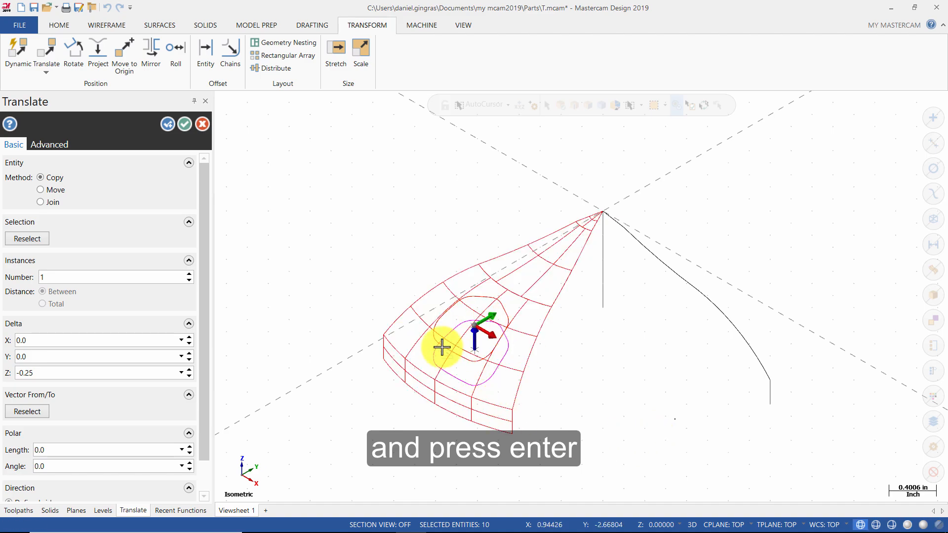
{"action": "left_click", "coordinate": [185, 124]}
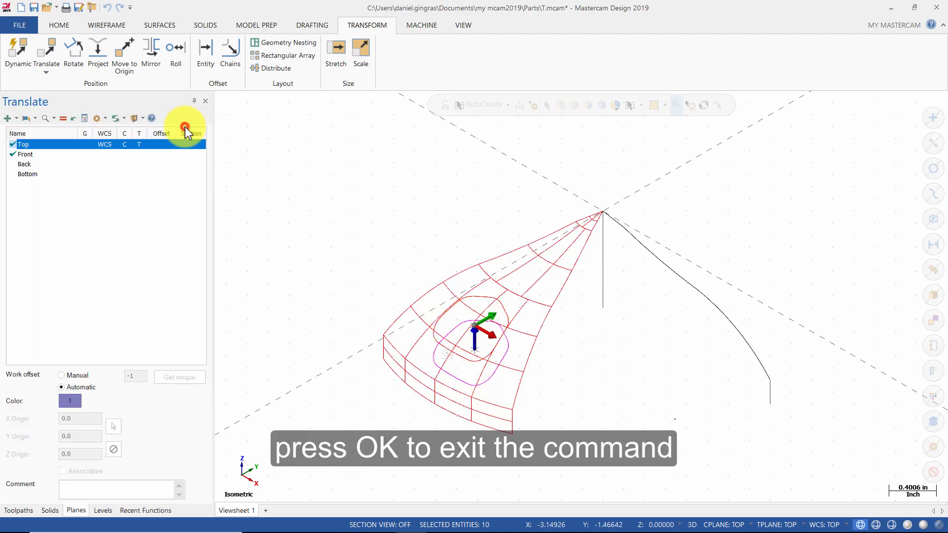
{"action": "right_click", "coordinate": [378, 199]}
{"action": "left_click", "coordinate": [412, 183]}
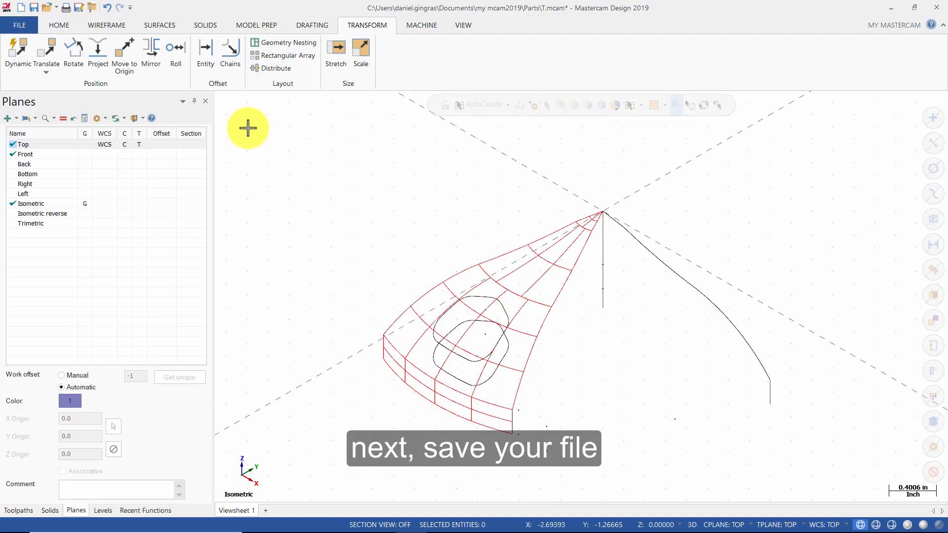
- Save the part under the new file name Tutorial 4 in the Parts folder
{"action": "left_click", "coordinate": [79, 7]}
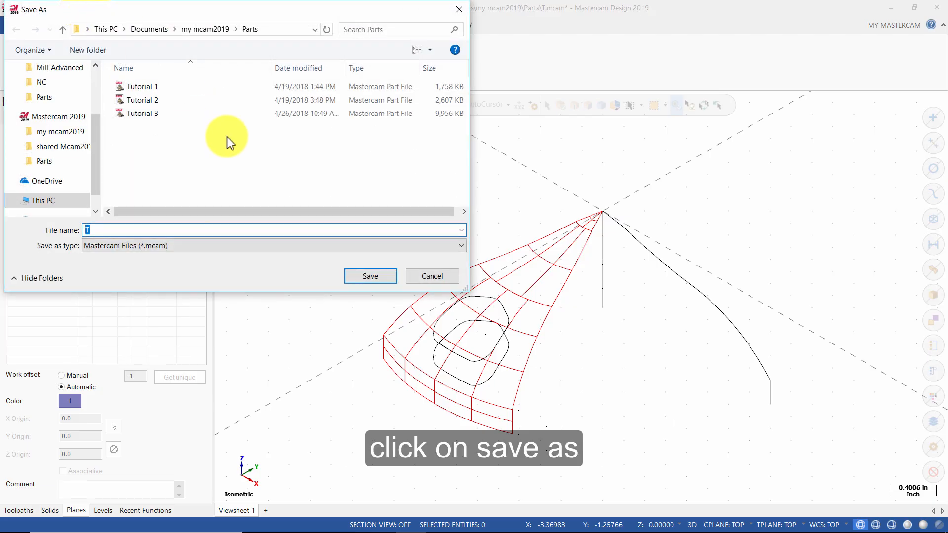
{"action": "type", "text": "Tutorial 4"}
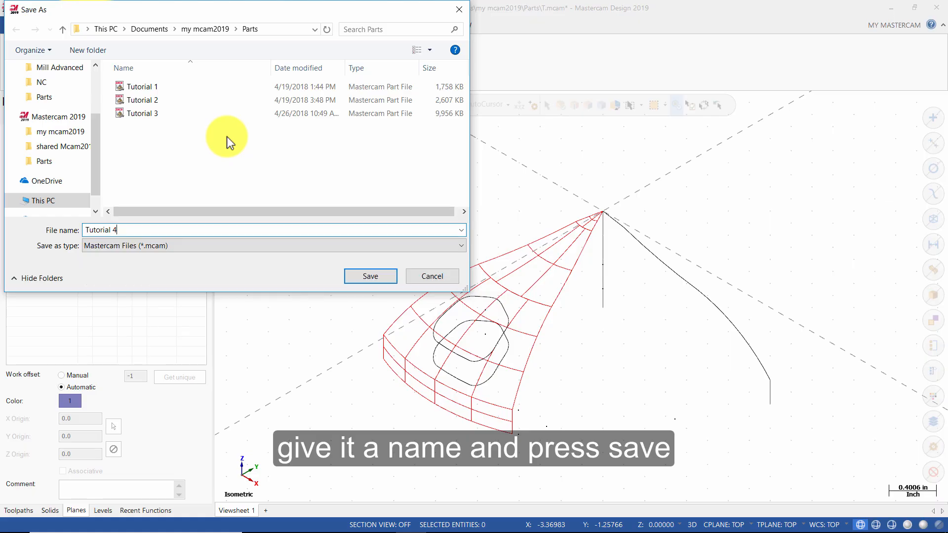